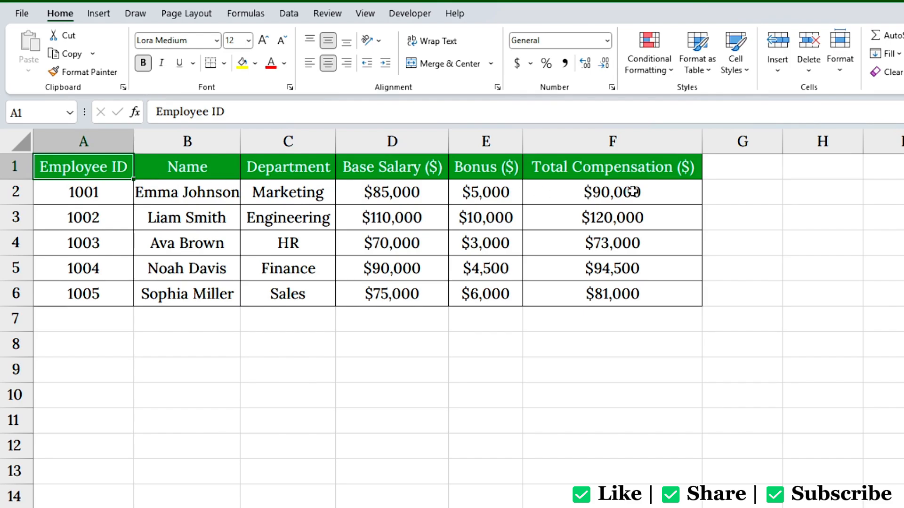
left_click(663, 192)
double_click(664, 193)
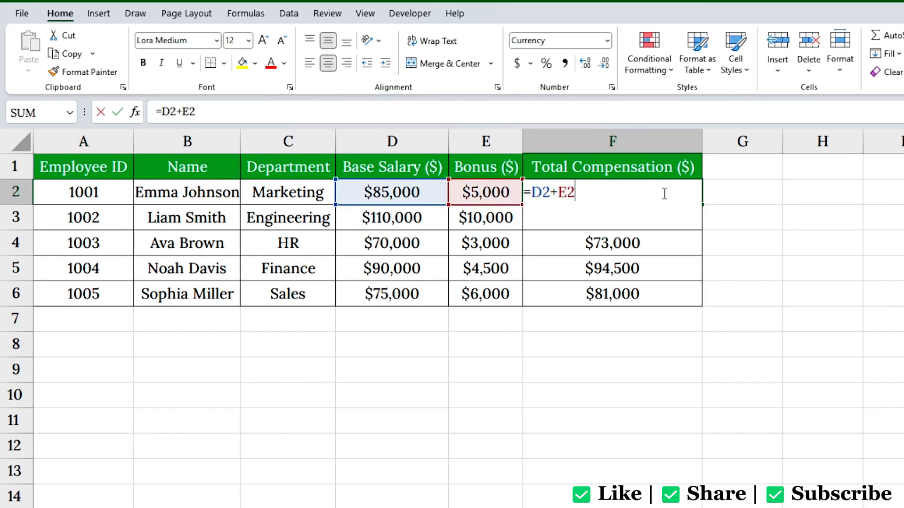
key("Return")
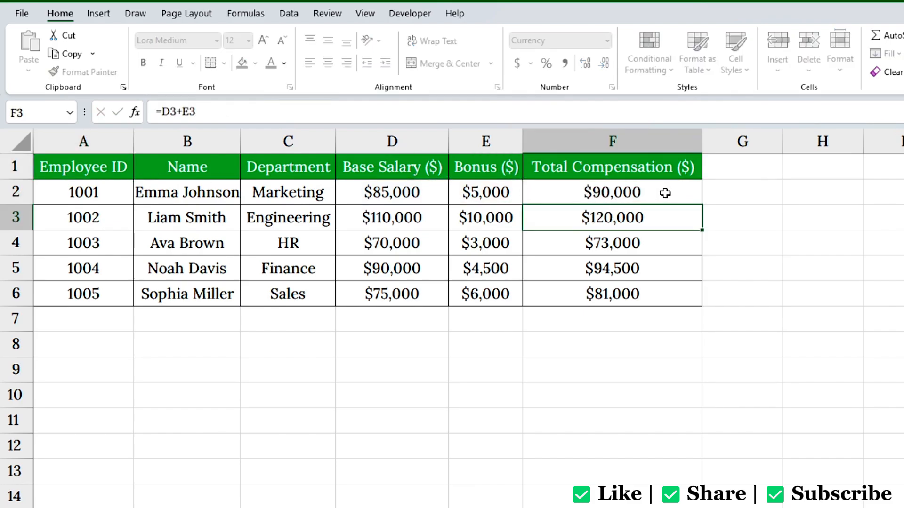
left_click(664, 192)
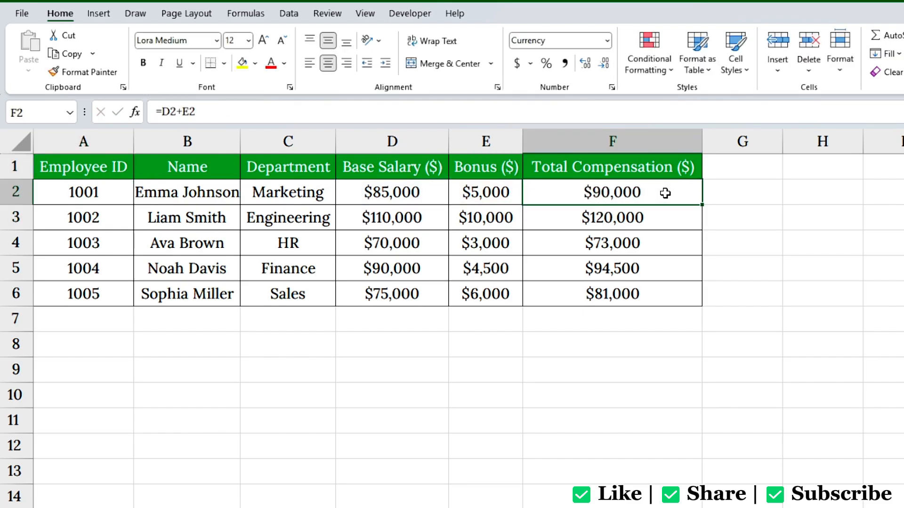
key("ctrl+c")
left_click(755, 195)
key("ctrl+v")
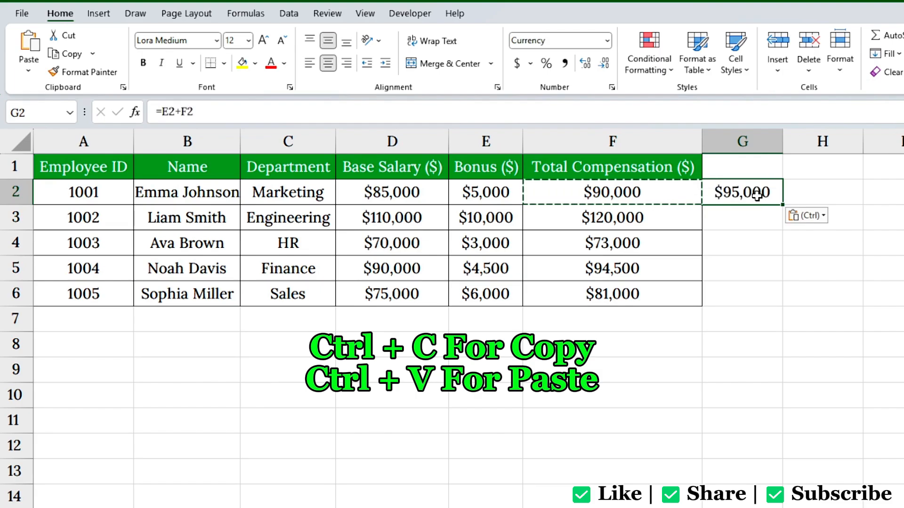
double_click(772, 198)
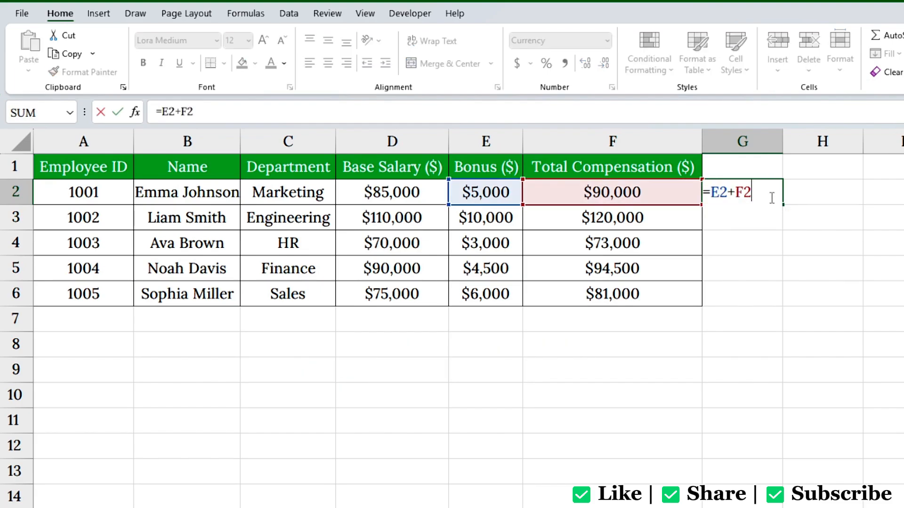
key("Escape")
key("Delete")
left_click(668, 193)
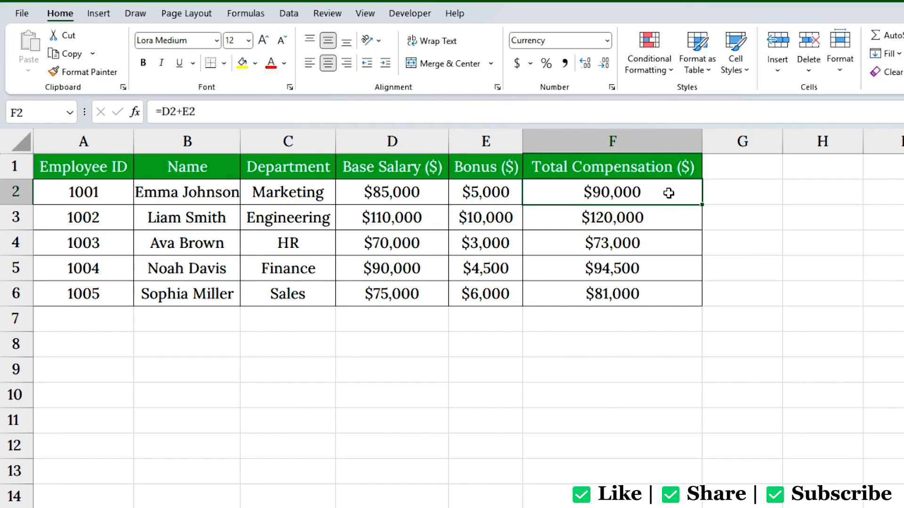
Step: Copy F2 and paste it into G2 as values only, giving the plain number 90000
right_click(668, 193)
left_click(687, 200)
left_click(742, 193)
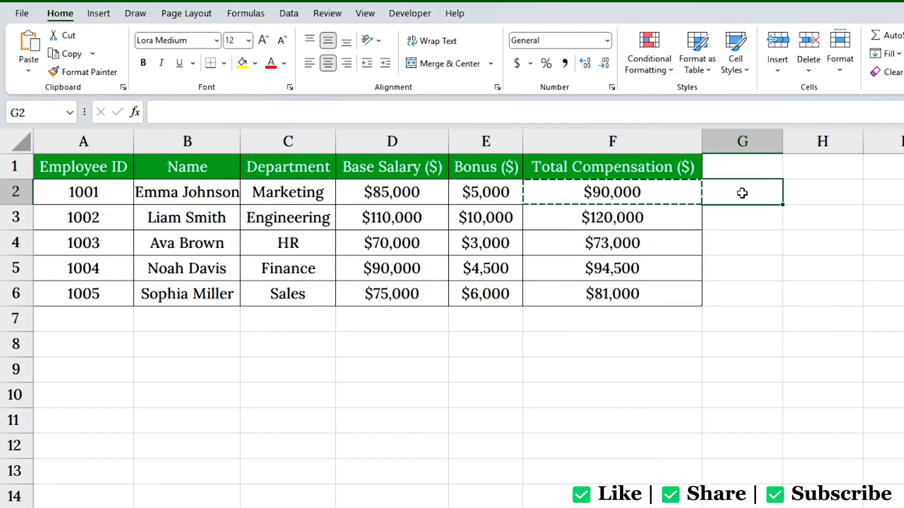
right_click(743, 193)
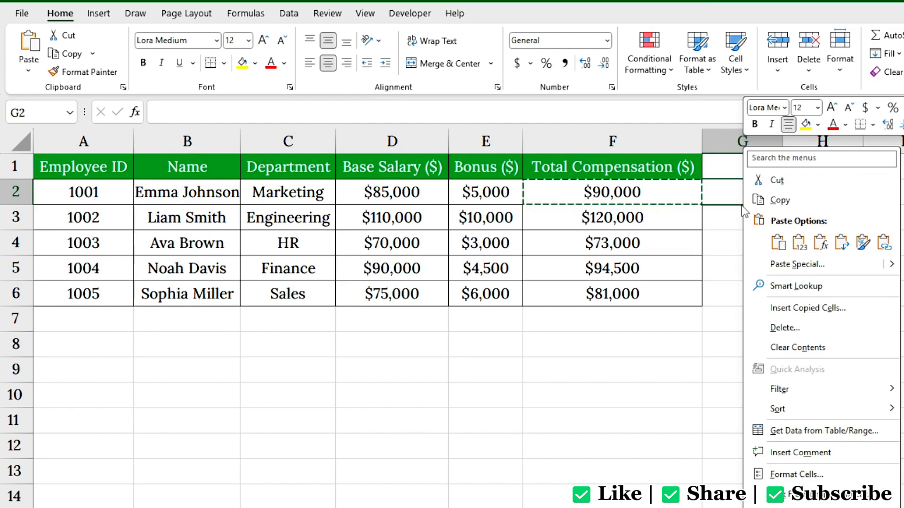
left_click(789, 266)
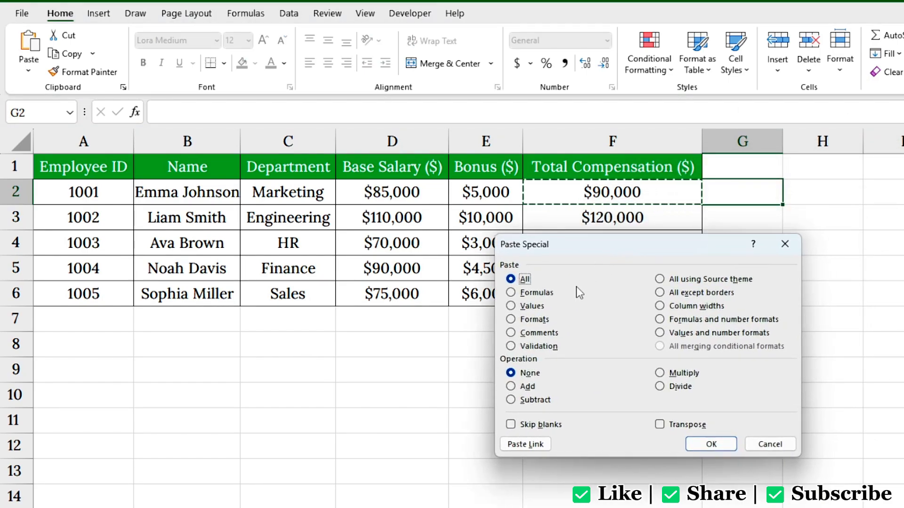
left_click(525, 306)
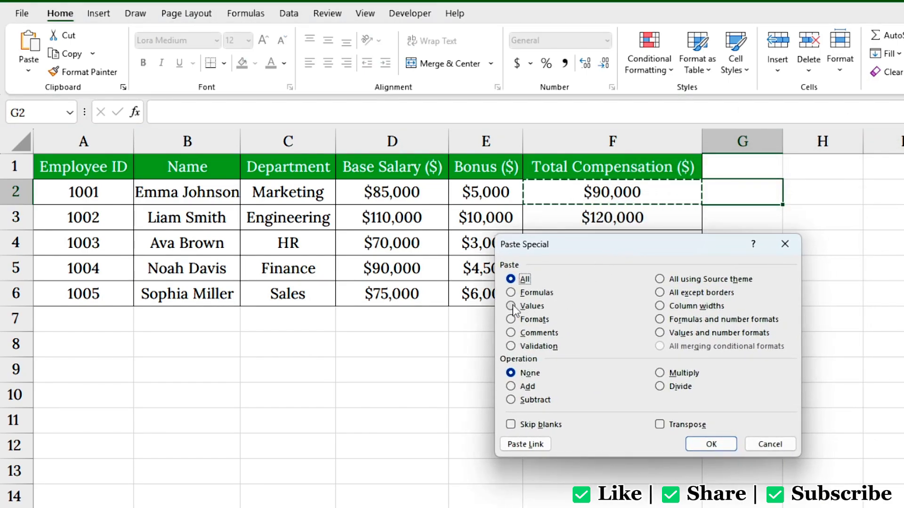
left_click(711, 444)
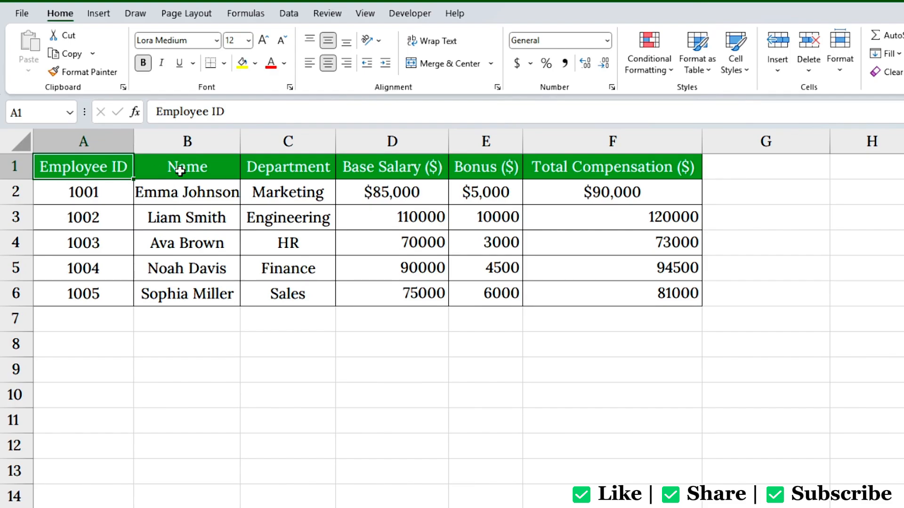
Step: Copy D2 and paste only its currency formatting onto D3:F6
left_click(439, 195)
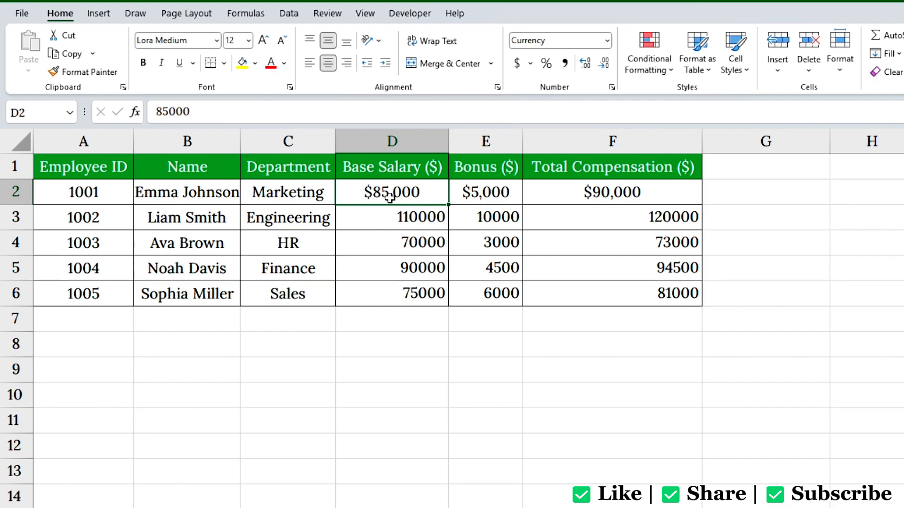
right_click(427, 197)
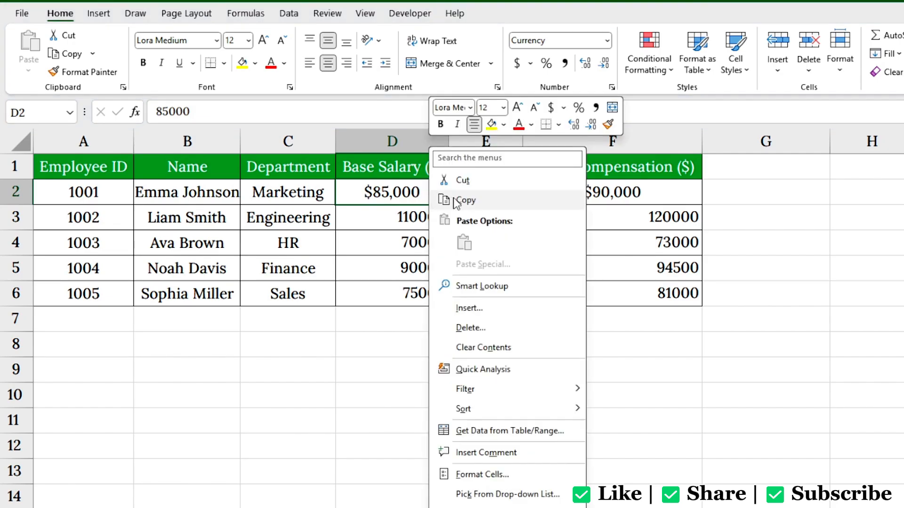
left_click(464, 200)
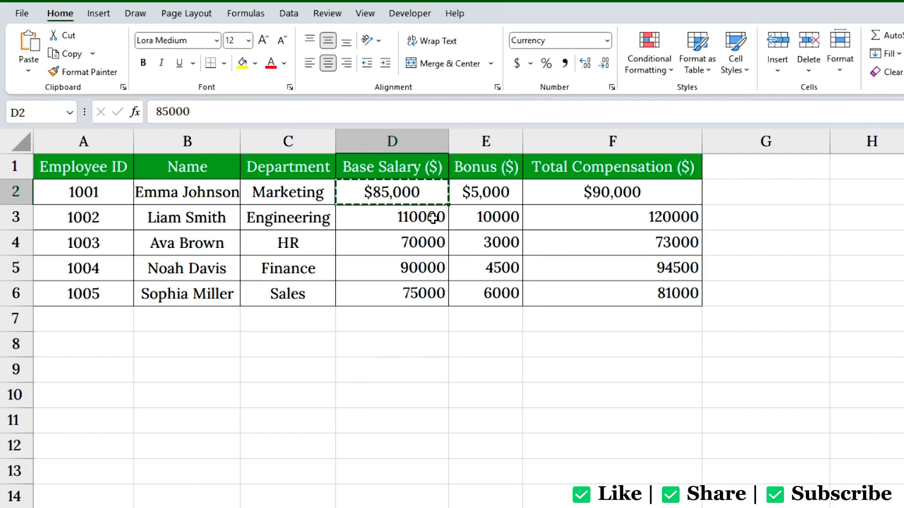
left_click_drag(433, 218, 631, 290)
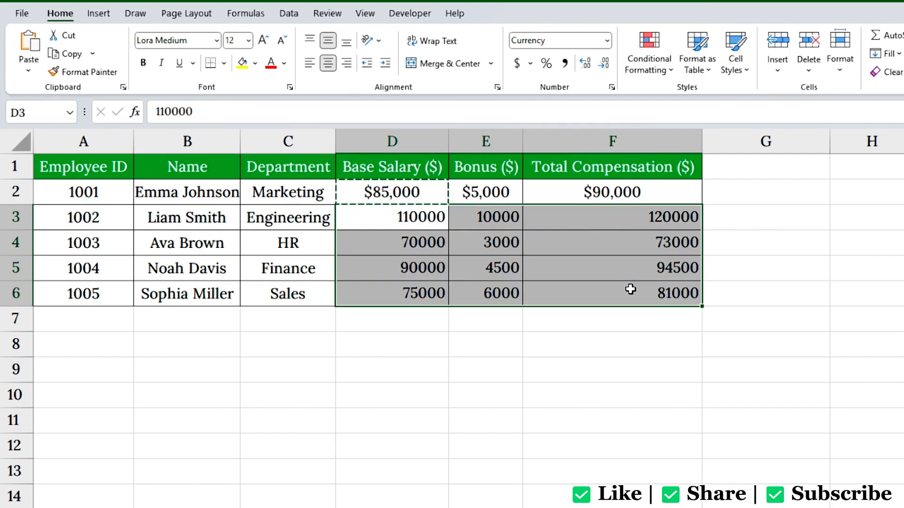
right_click(540, 216)
left_click(594, 265)
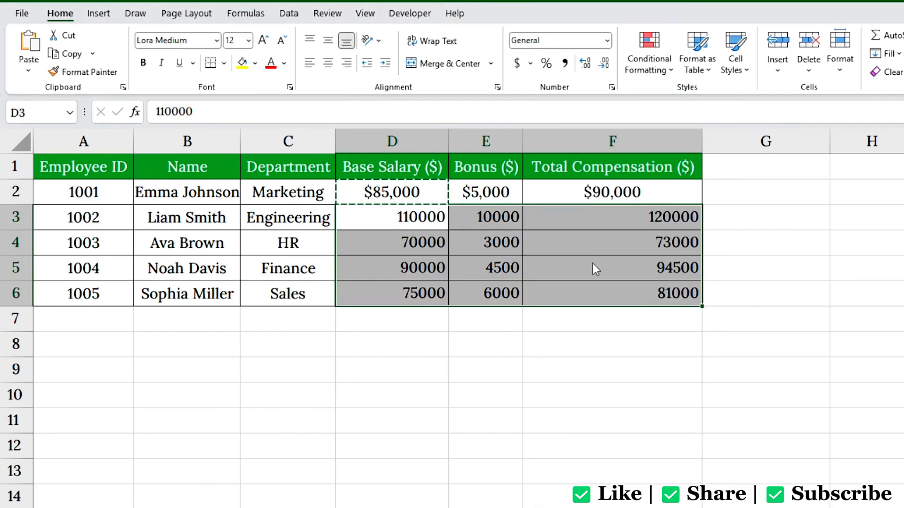
left_click_drag(563, 184, 595, 258)
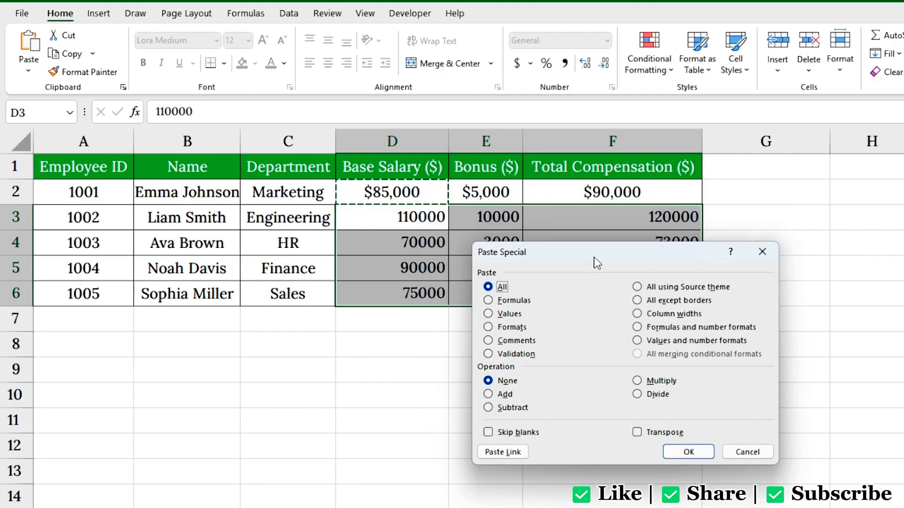
left_click(489, 327)
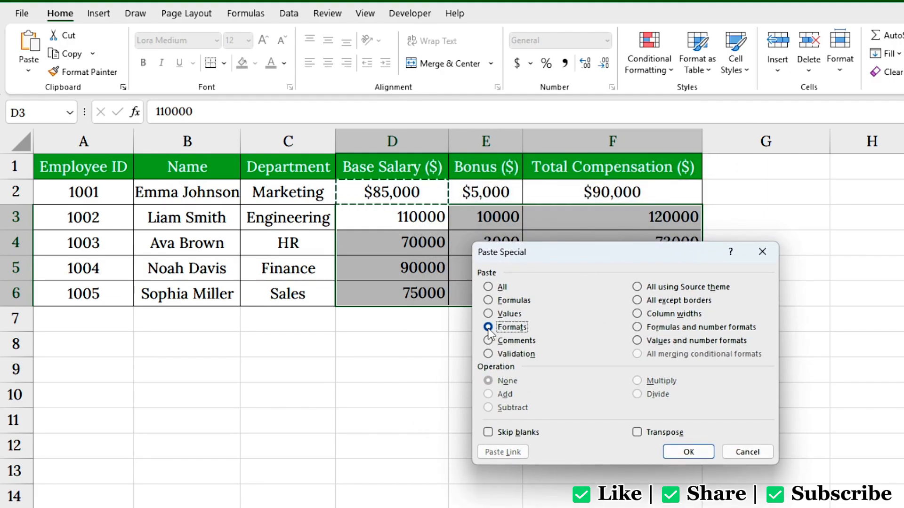
left_click(681, 450)
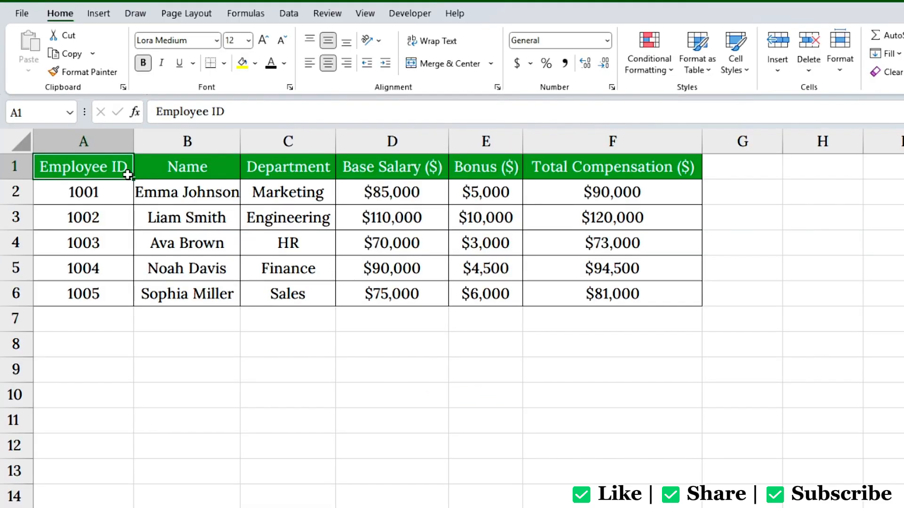
Step: Copy the Total Compensation column F1:F6 into G1:G6
left_click_drag(612, 166, 631, 293)
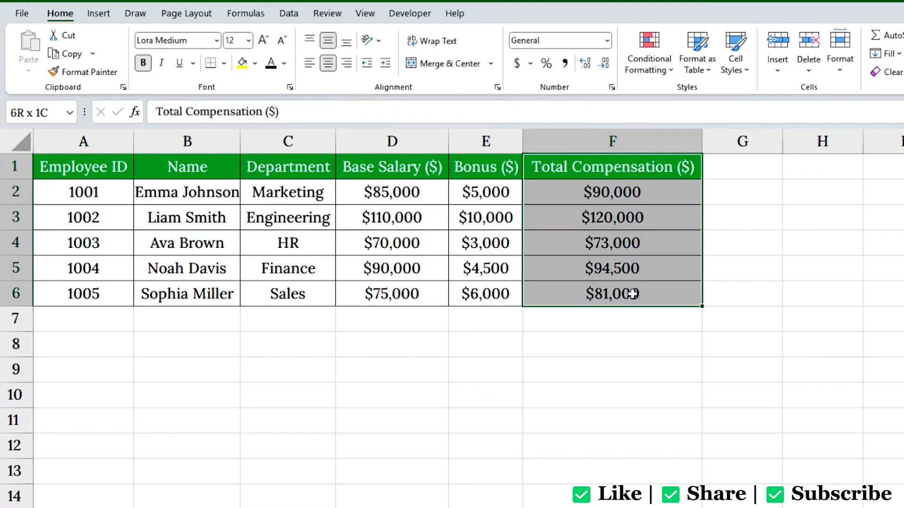
key("ctrl+c")
left_click(739, 162)
key("ctrl+v")
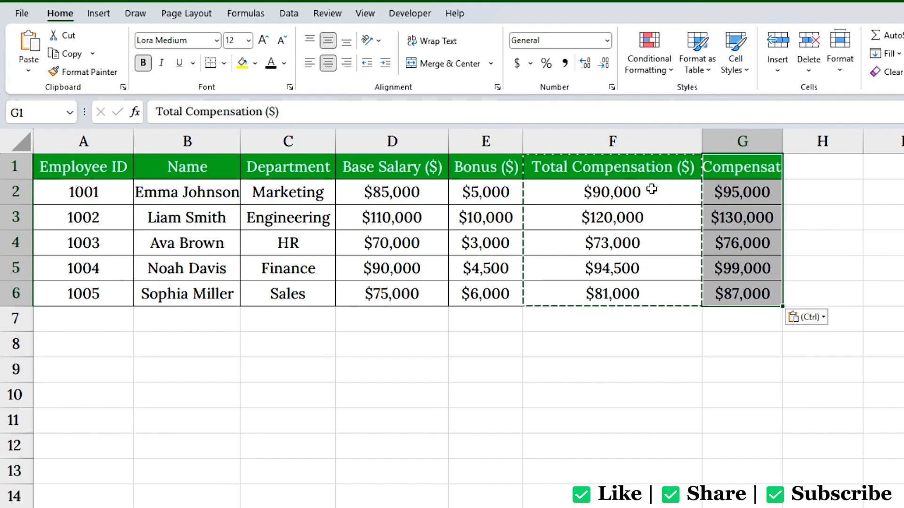
Step: Paste column widths so column G matches column F's width
right_click(748, 168)
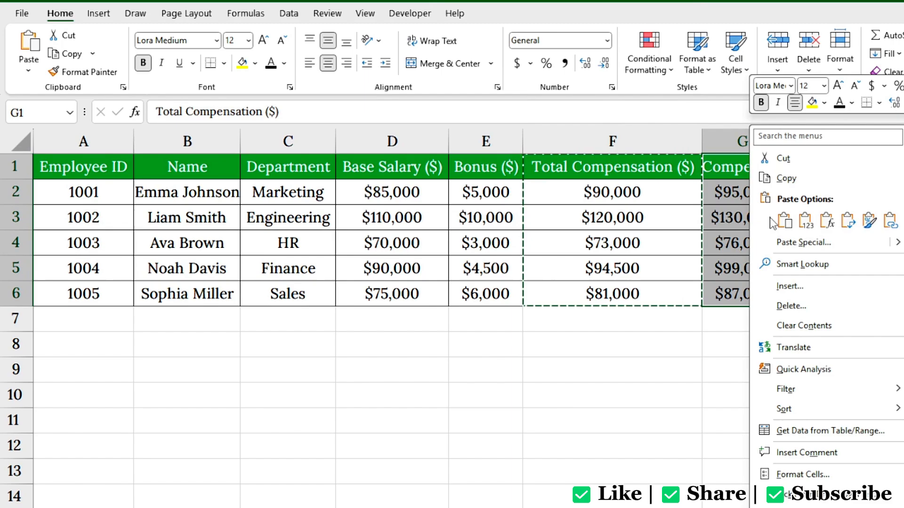
left_click(775, 242)
left_click_drag(713, 155, 553, 216)
left_click(624, 273)
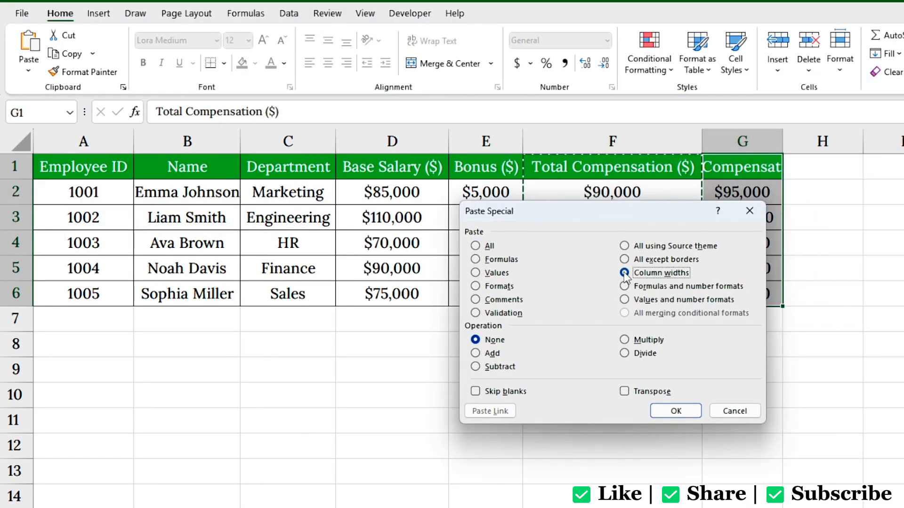
left_click(680, 412)
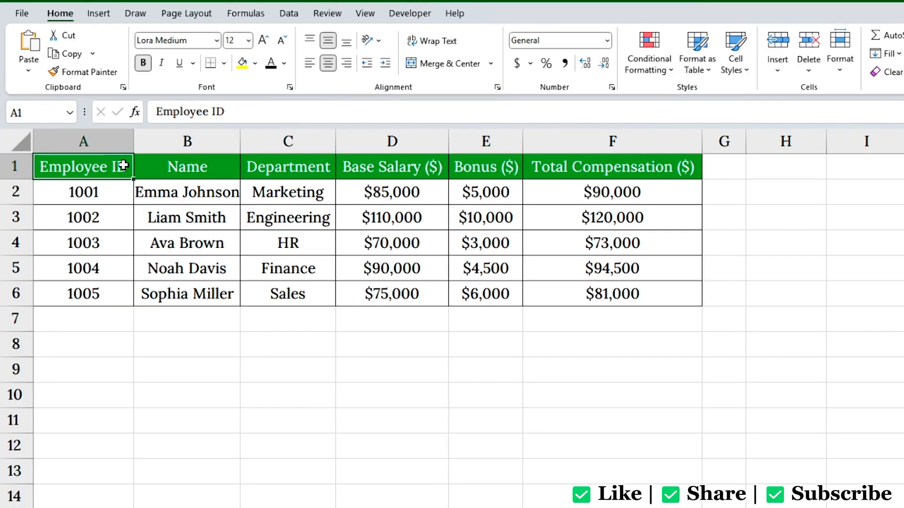
Step: Enter the 1.1 raise factor in H2
left_click_drag(397, 191, 410, 306)
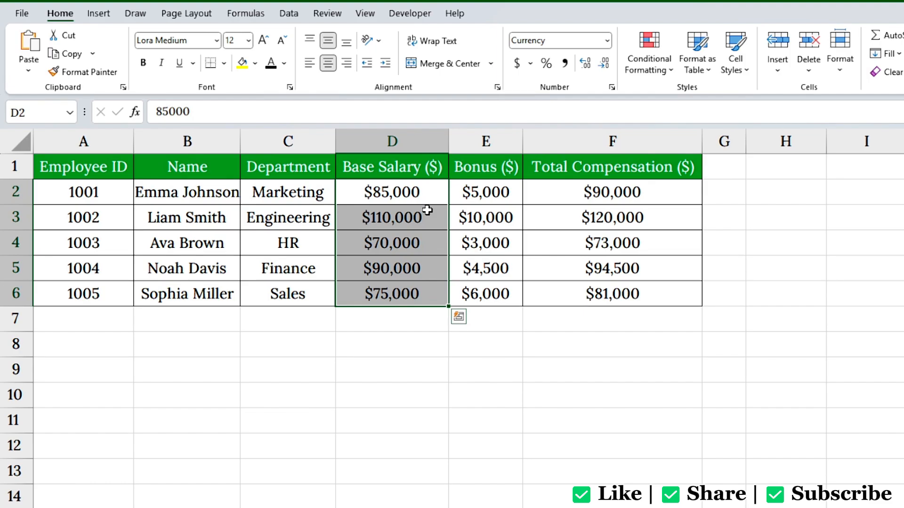
left_click(797, 196)
type("1.1")
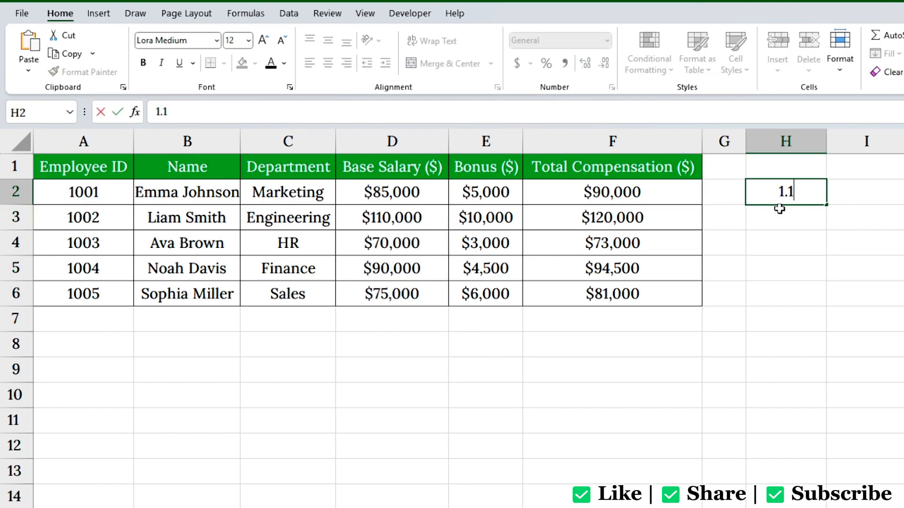
key("Return")
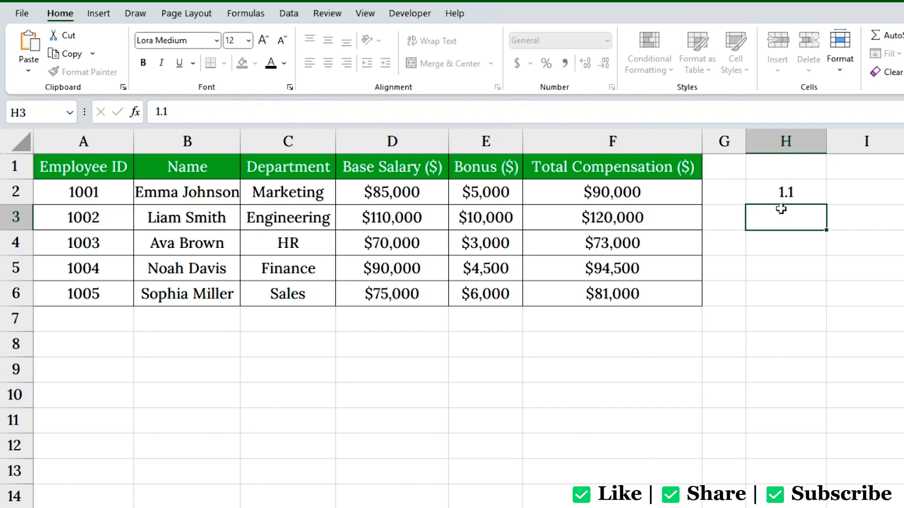
left_click(788, 194)
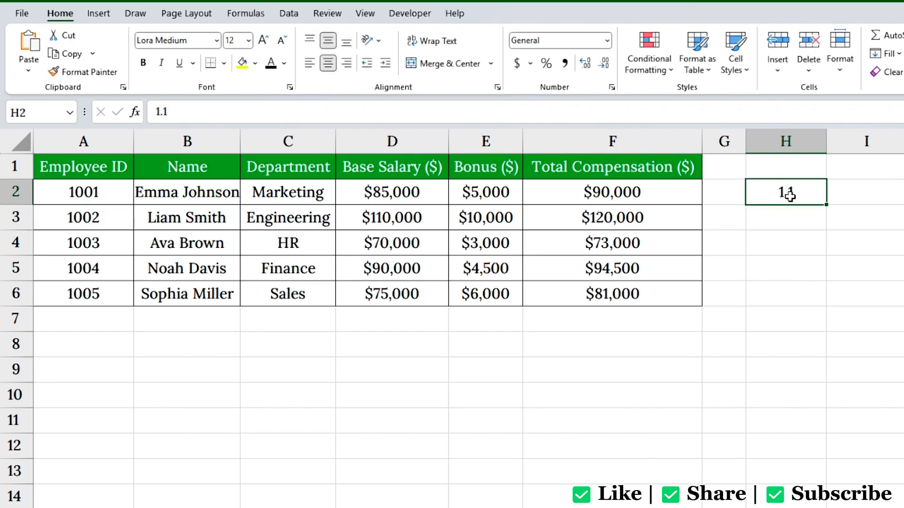
Step: Paste Special with Values and Multiply onto D2:D6, raising each salary by 1.1
left_click_drag(423, 193, 424, 287)
right_click(419, 192)
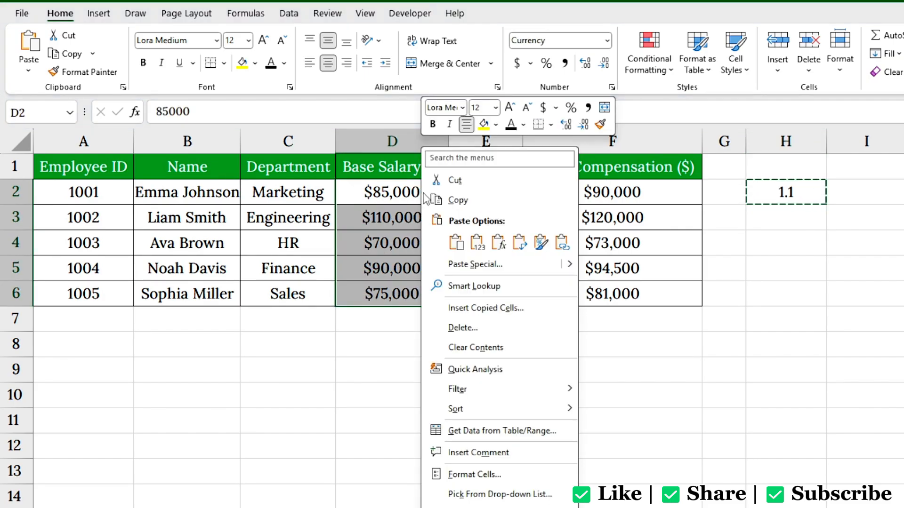
left_click(467, 264)
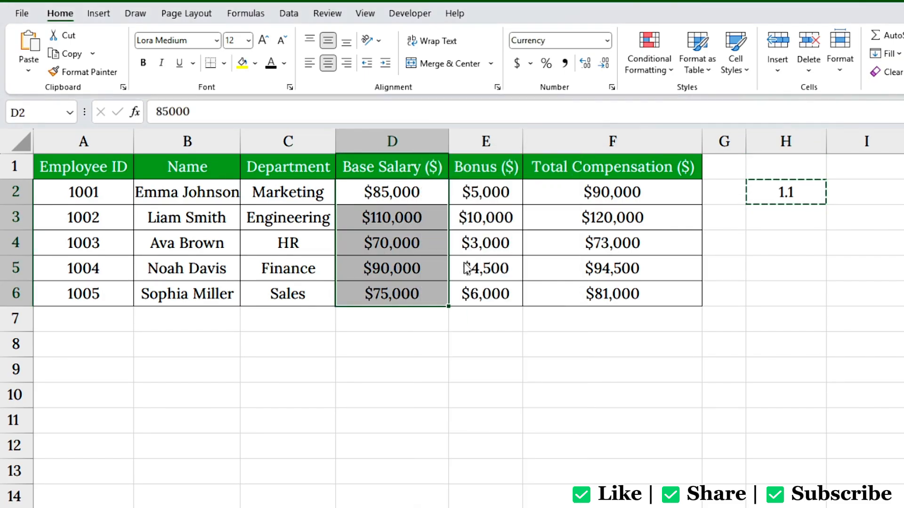
left_click_drag(466, 178, 641, 225)
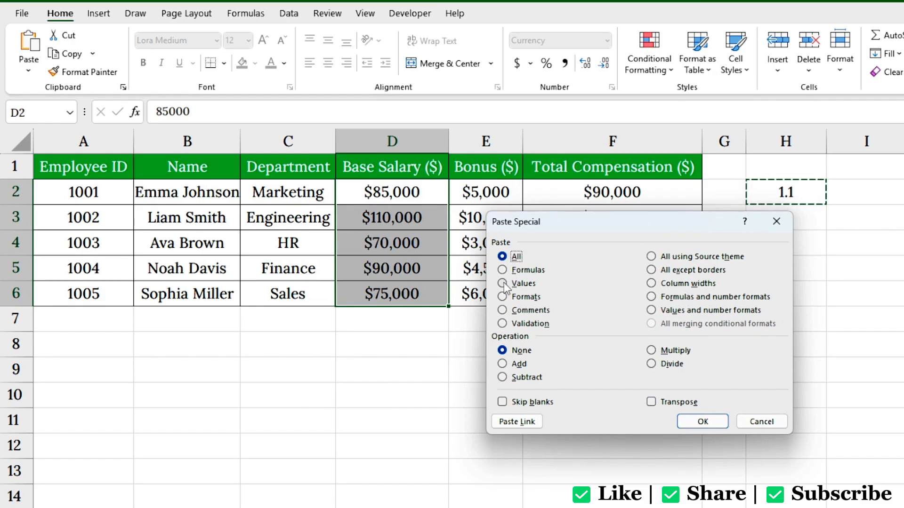
left_click(517, 283)
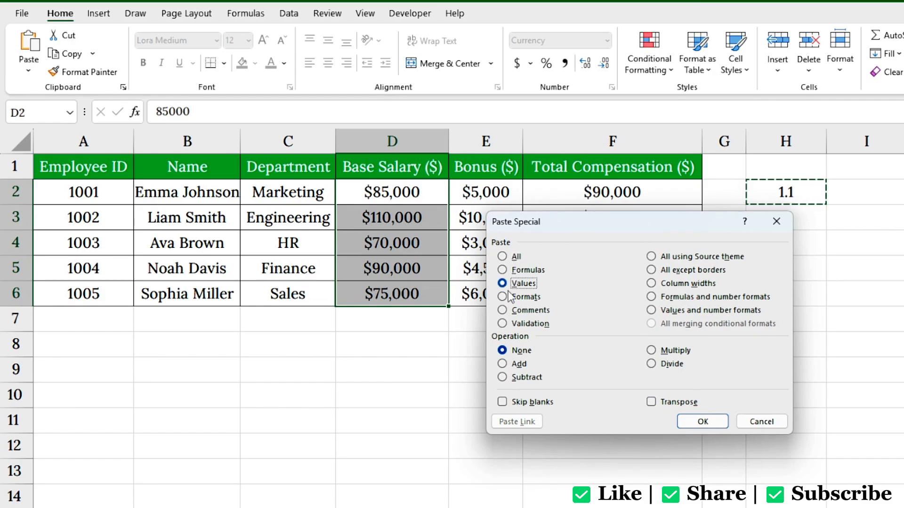
left_click(651, 350)
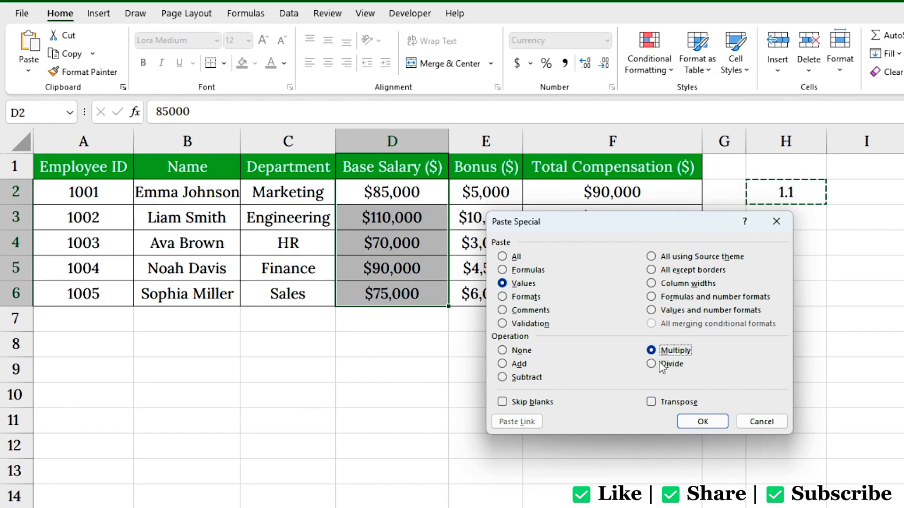
left_click(703, 421)
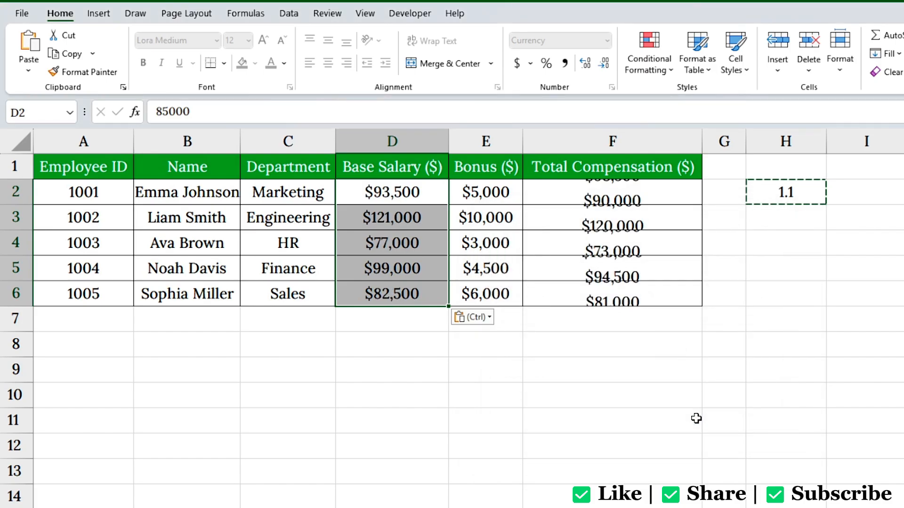
left_click(426, 197)
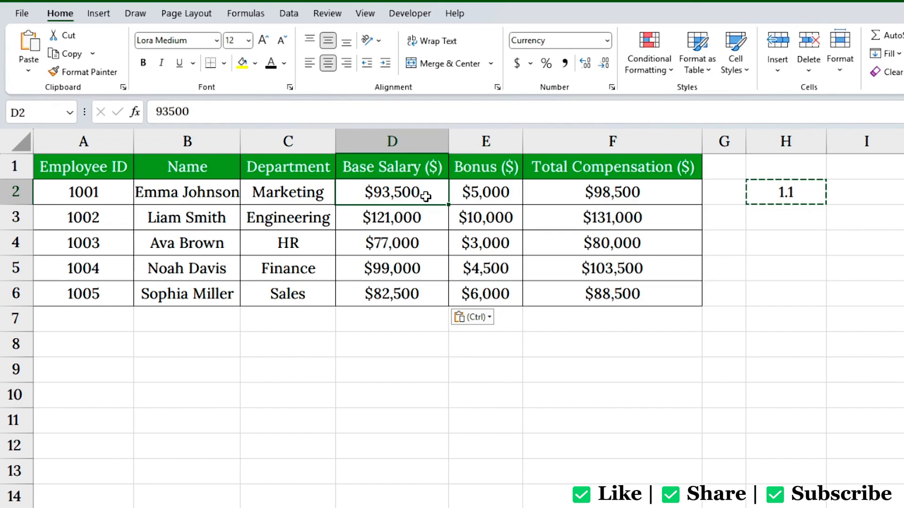
key("Escape")
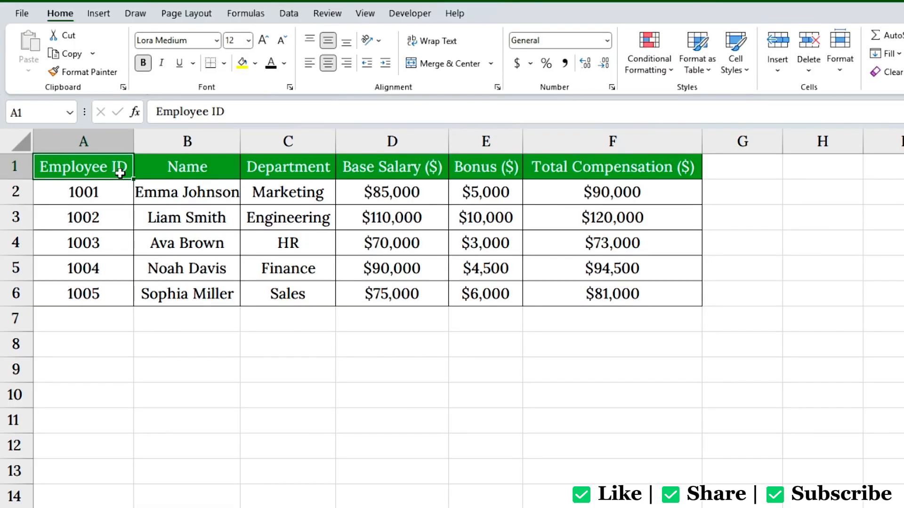
Step: Copy headers A1:F1, paste them transposed into G1:G6, and autofit column G
left_click_drag(120, 172, 561, 175)
key("ctrl+c")
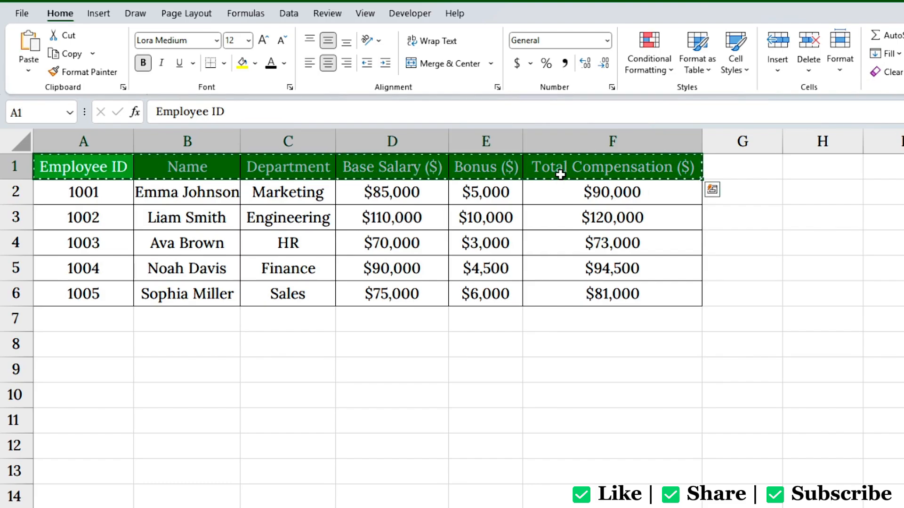
left_click(745, 171)
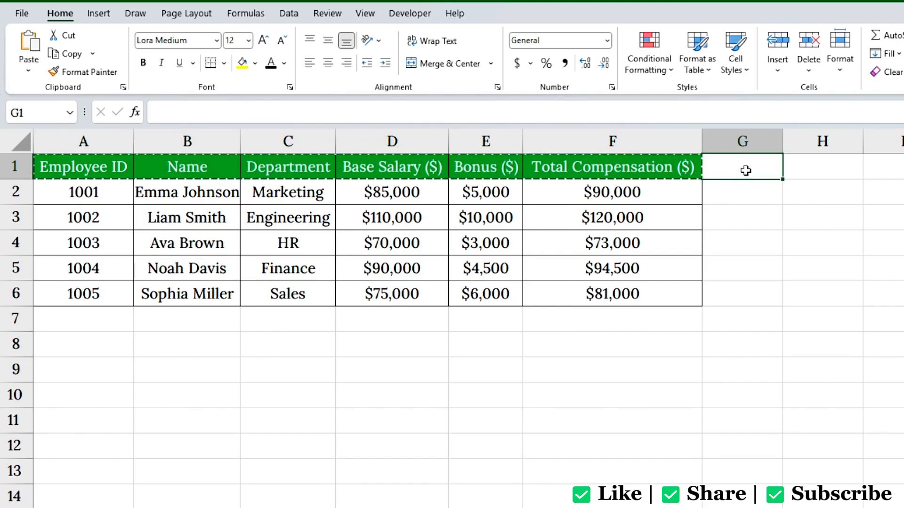
right_click(746, 171)
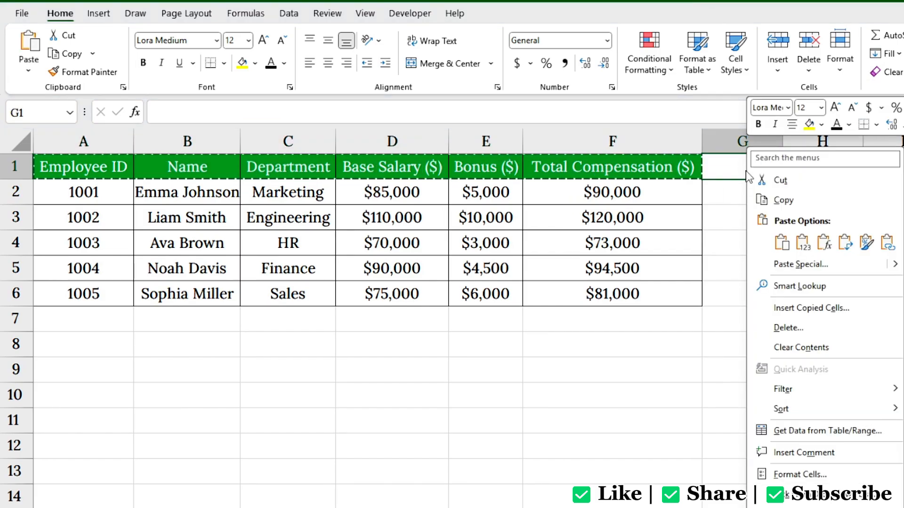
left_click(794, 268)
left_click_drag(737, 187, 514, 222)
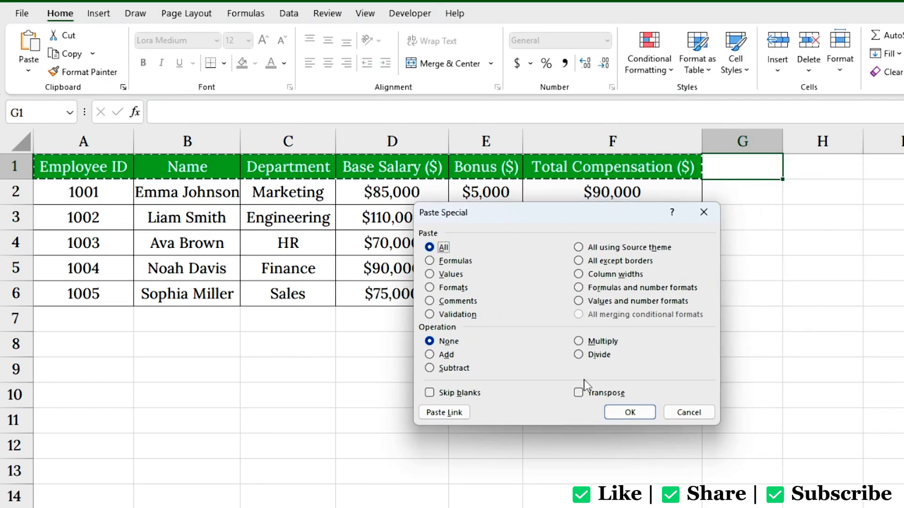
left_click(580, 394)
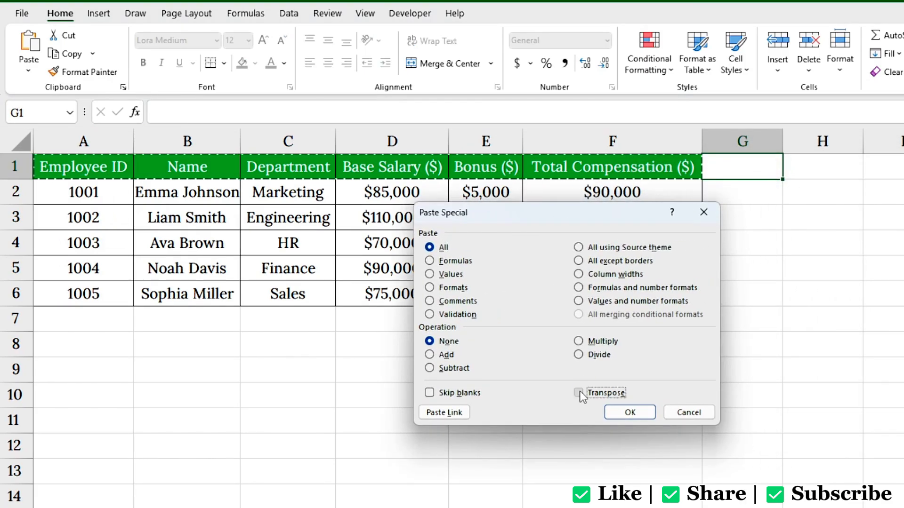
left_click(622, 414)
double_click(783, 141)
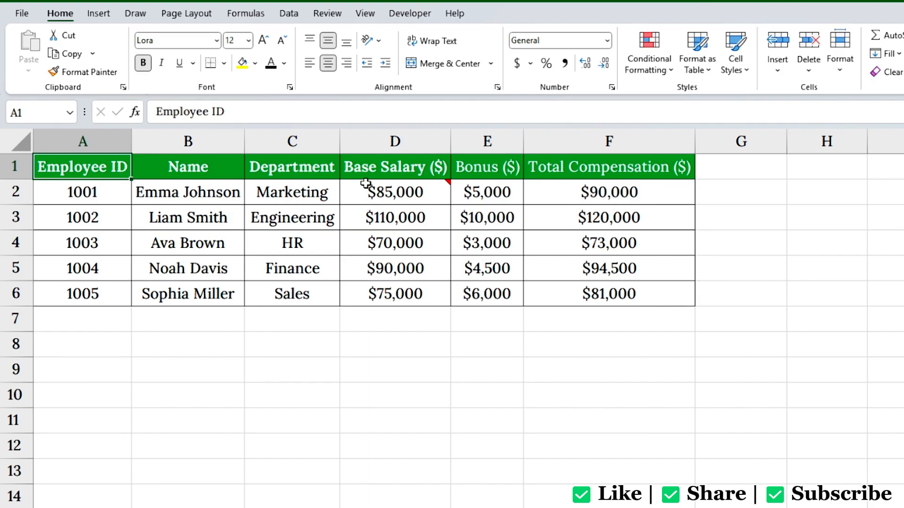
Step: Copy D2 and paste only its 'Verify updated salary with HR' comment onto D3
left_click(445, 191)
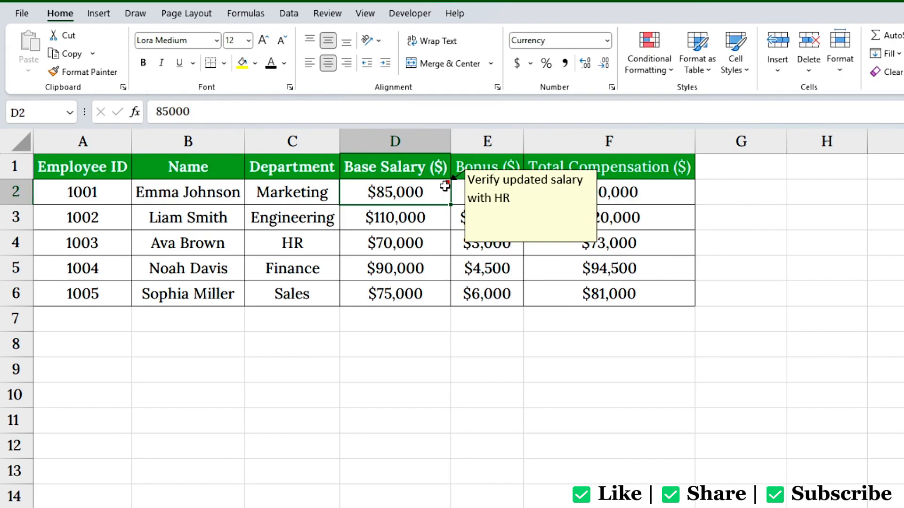
key("ctrl+c")
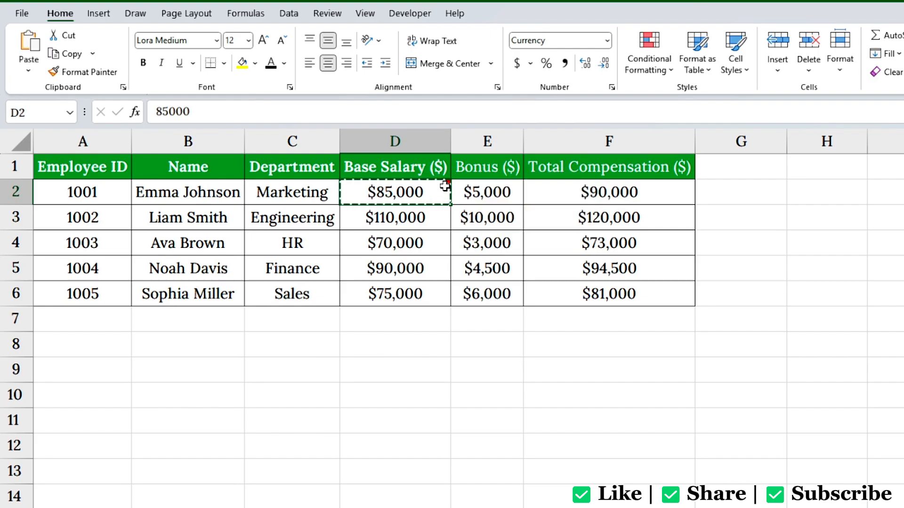
right_click(438, 220)
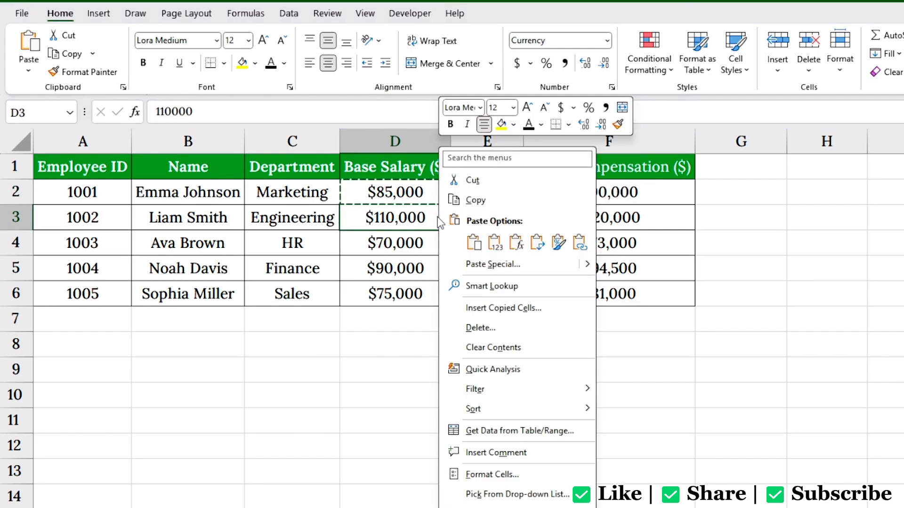
left_click(471, 262)
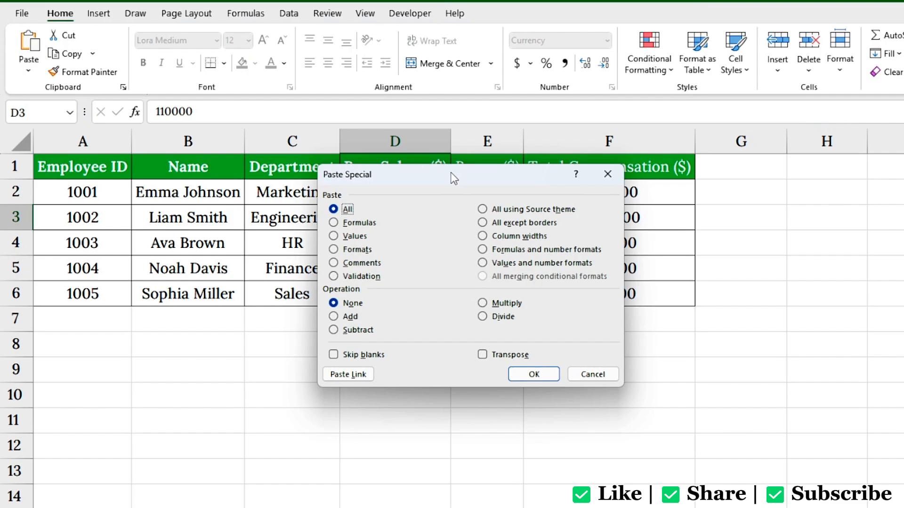
left_click_drag(451, 174, 587, 178)
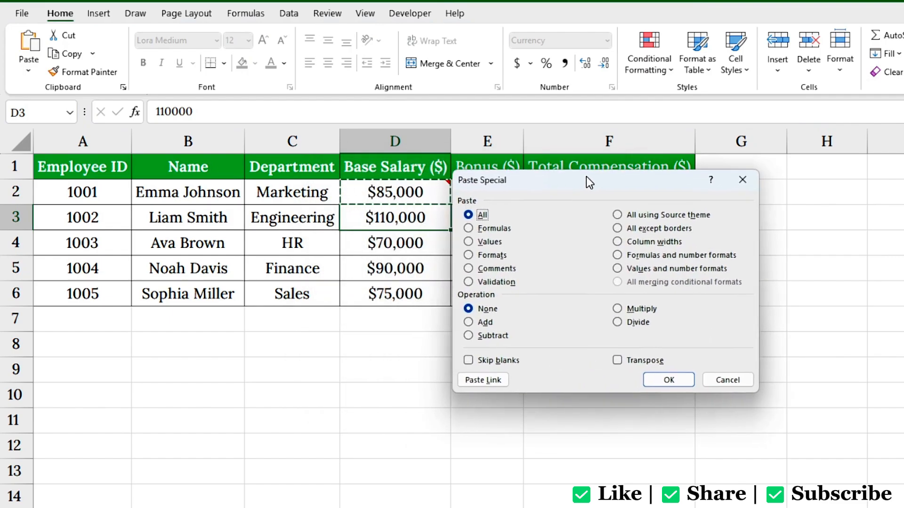
left_click(470, 267)
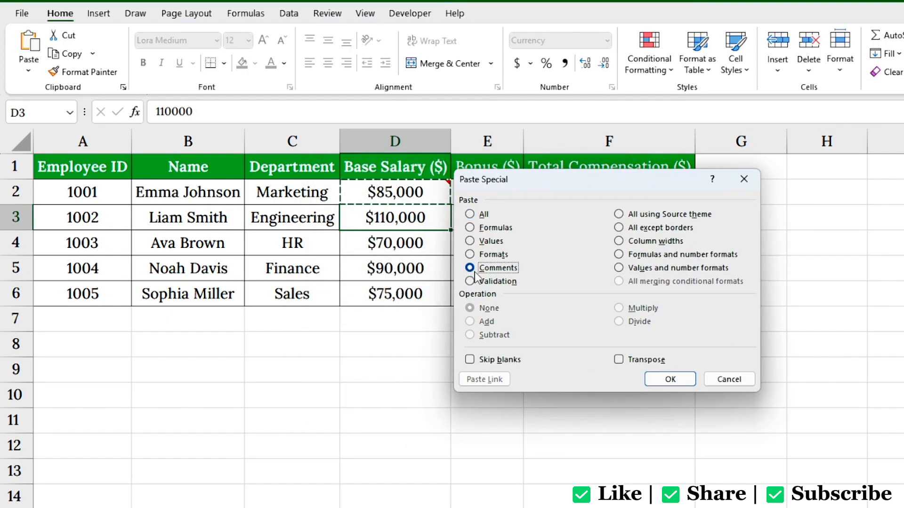
left_click(681, 380)
mouse_move(444, 213)
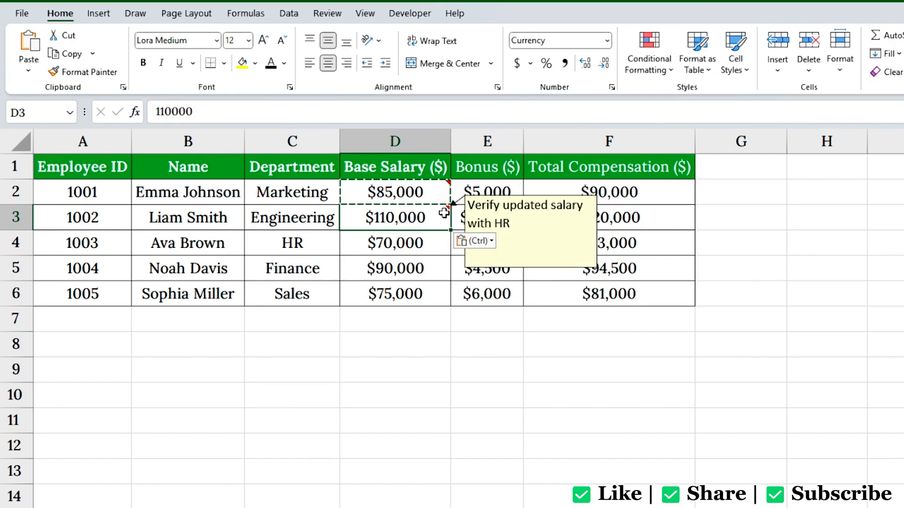
key("Escape")
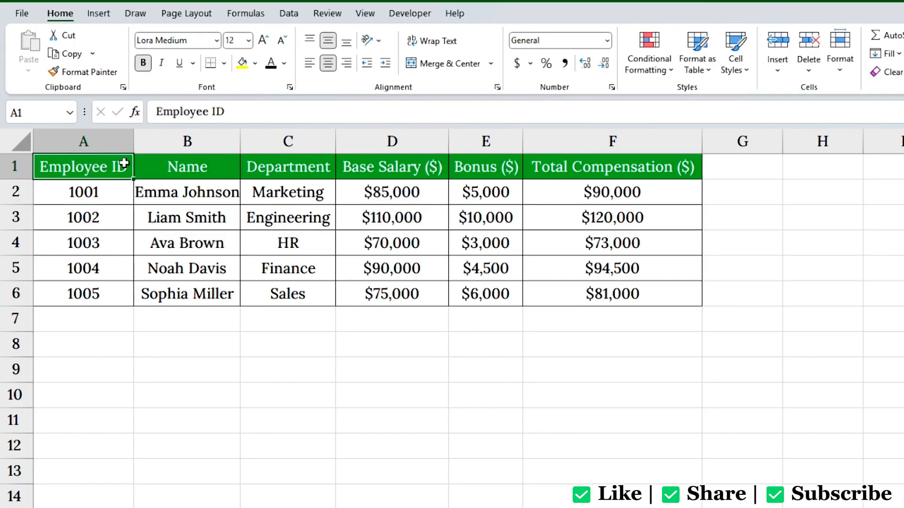
Step: Enter 1000 in G2 and copy it
left_click_drag(424, 188, 430, 292)
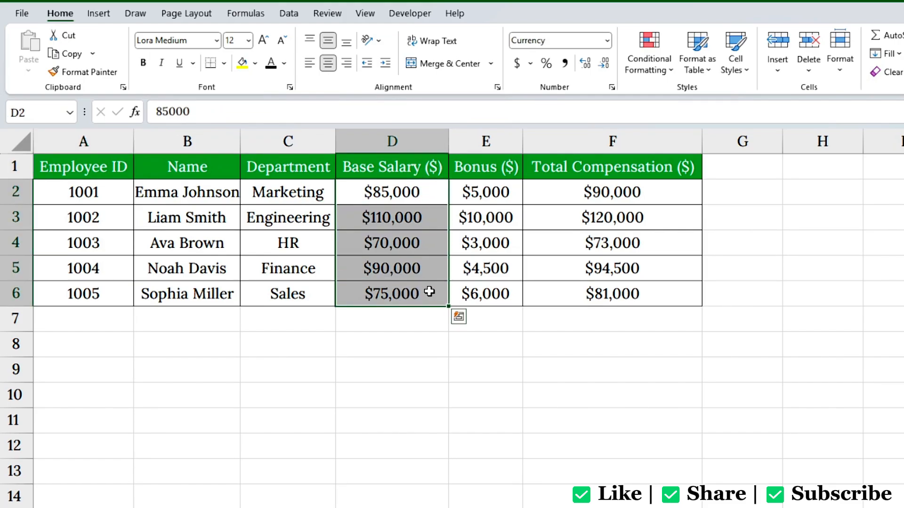
left_click(739, 196)
type("1000")
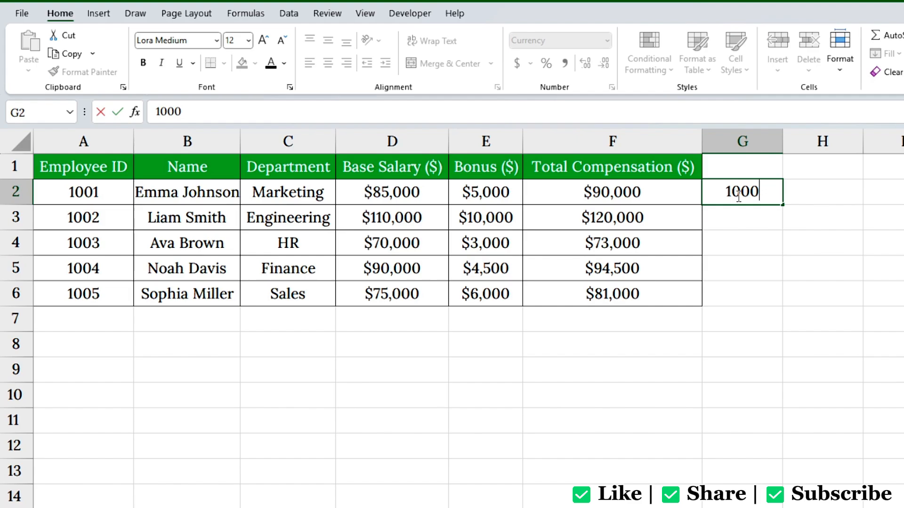
key("Return")
left_click(737, 195)
key("ctrl+c")
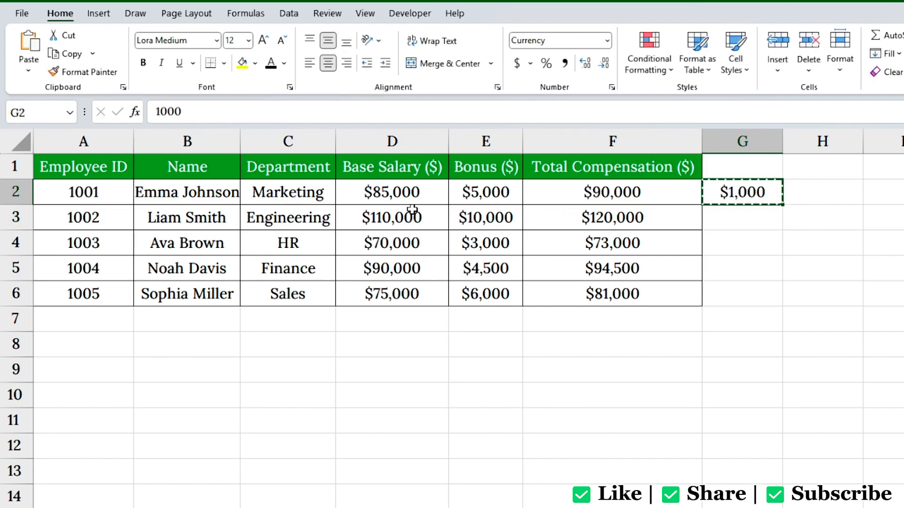
Step: Paste Special with Add onto base salaries D2:D6, raising each by $1,000
left_click_drag(395, 200, 393, 290)
right_click(424, 193)
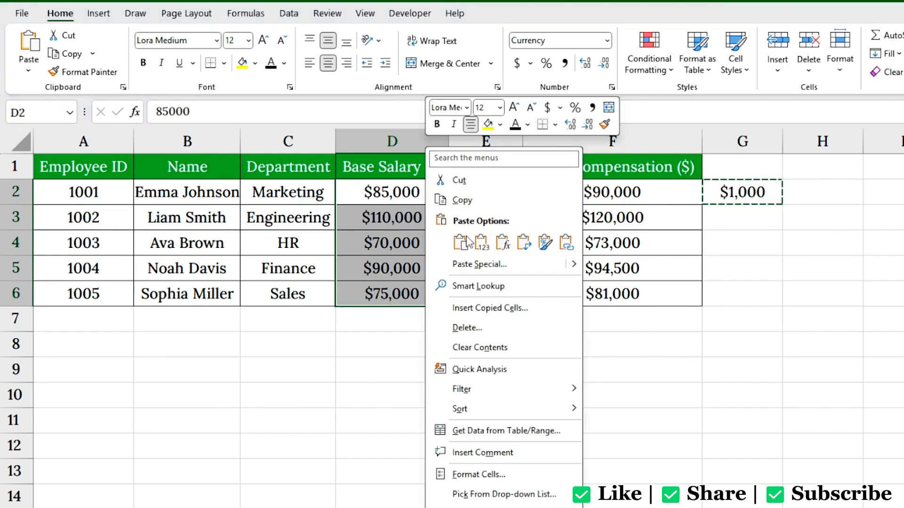
left_click(468, 265)
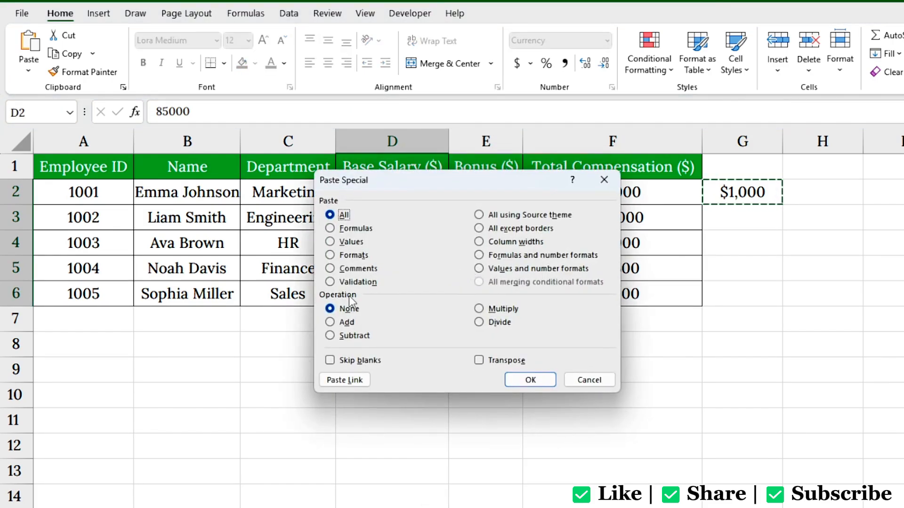
left_click(347, 322)
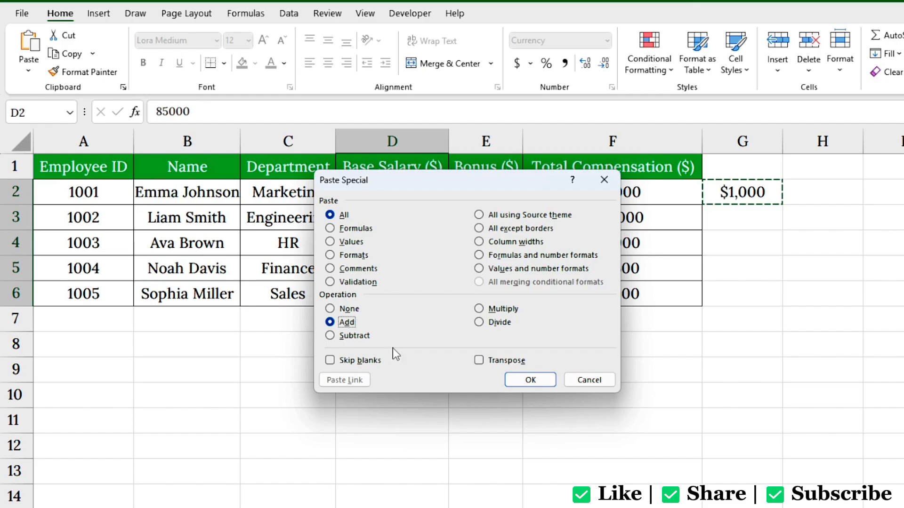
left_click(535, 380)
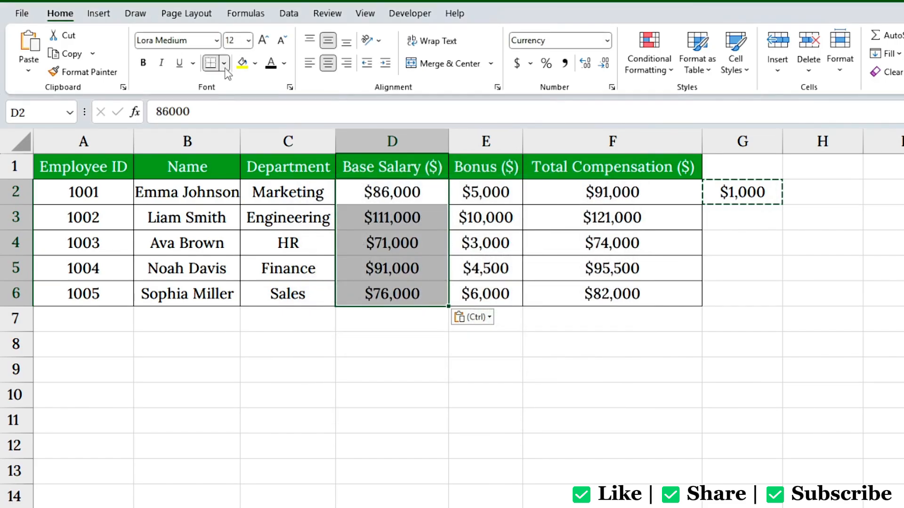
Step: Put borders on every salary cell and check the raised values in D3, D4 and D5
left_click(223, 63)
left_click(229, 208)
left_click(419, 201)
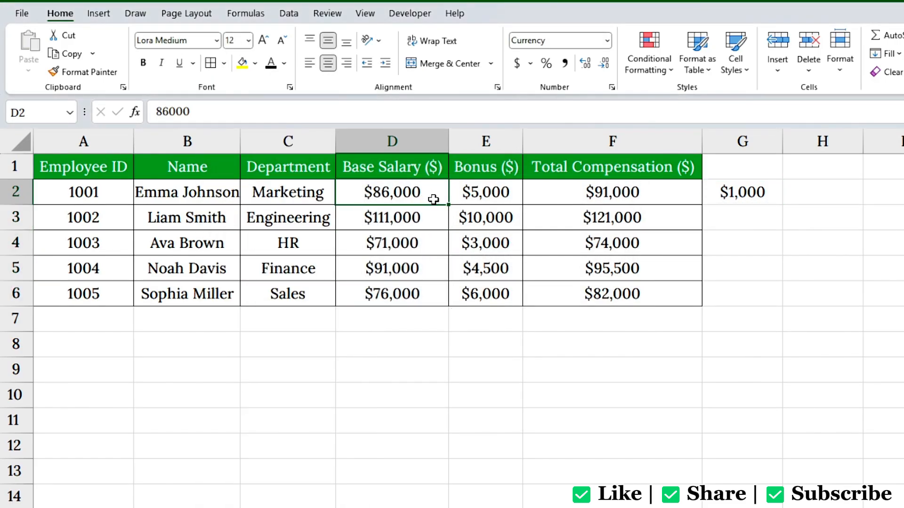
left_click(429, 209)
left_click(433, 241)
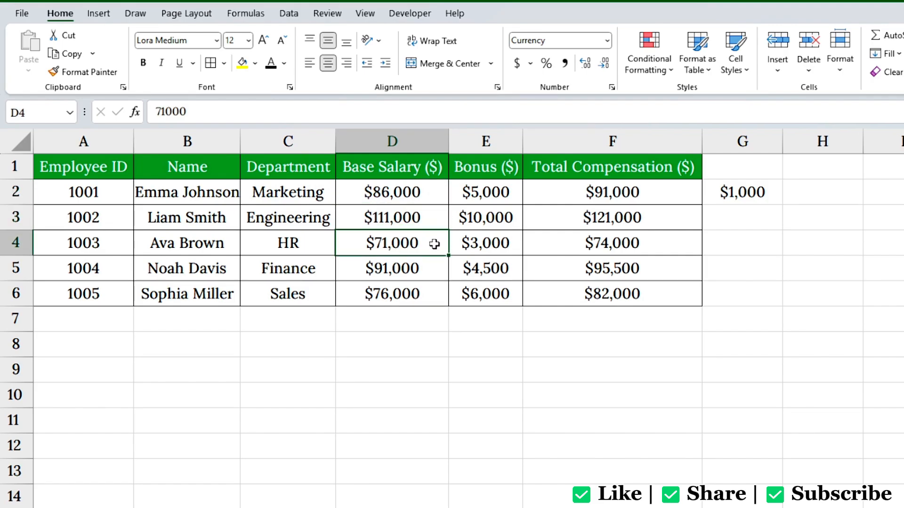
left_click(434, 264)
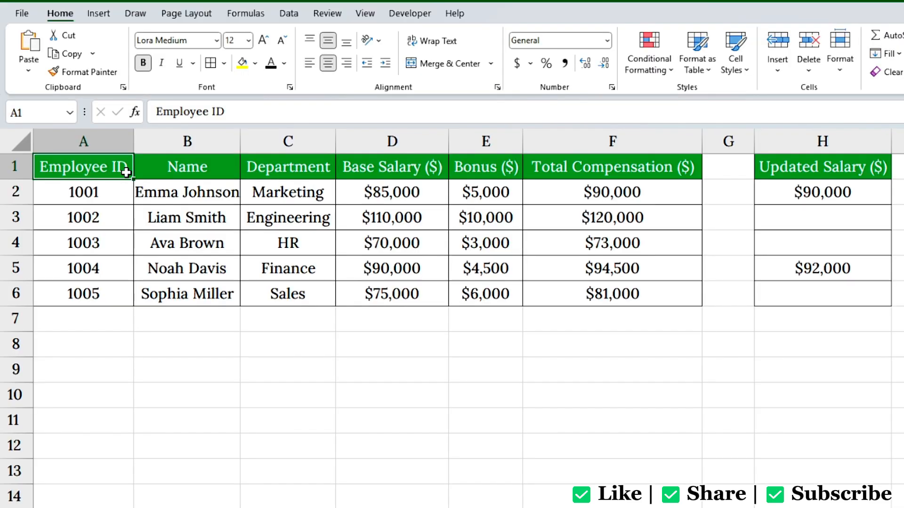
Step: Paste updated salaries H2:H6 onto D2:D6 with Skip blanks, then check D2 and D5
left_click_drag(373, 191, 384, 292)
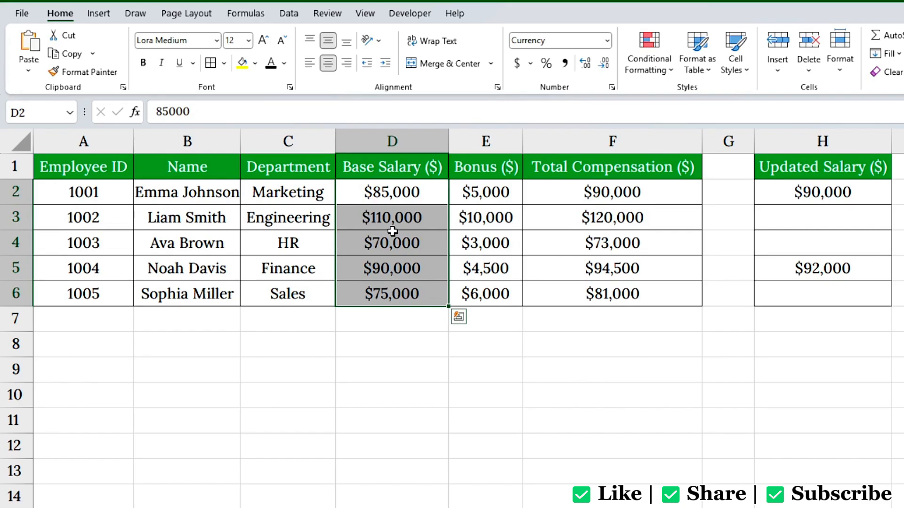
left_click_drag(826, 192, 829, 289)
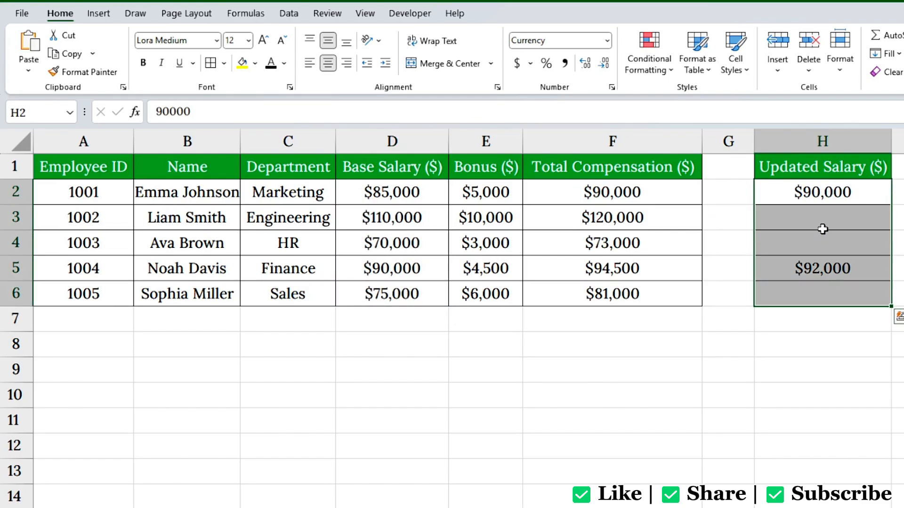
key("ctrl+c")
left_click_drag(436, 196, 430, 289)
right_click(421, 193)
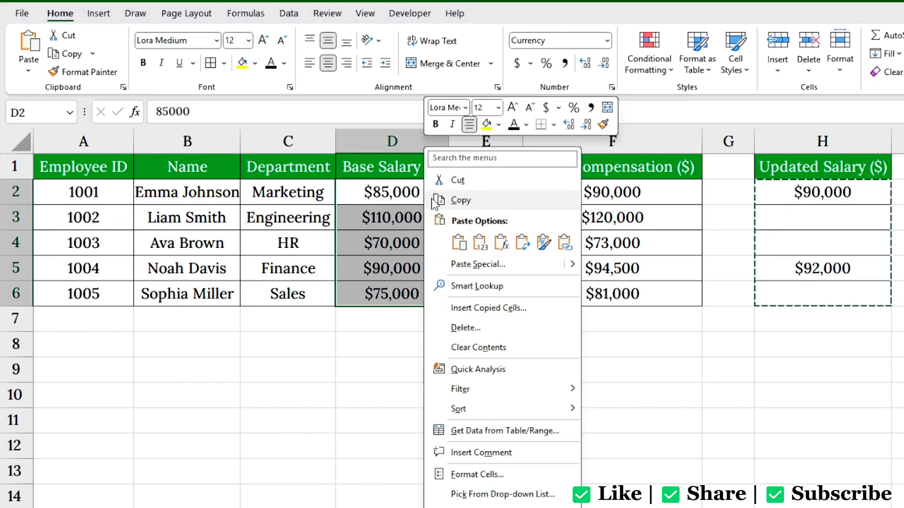
left_click(463, 271)
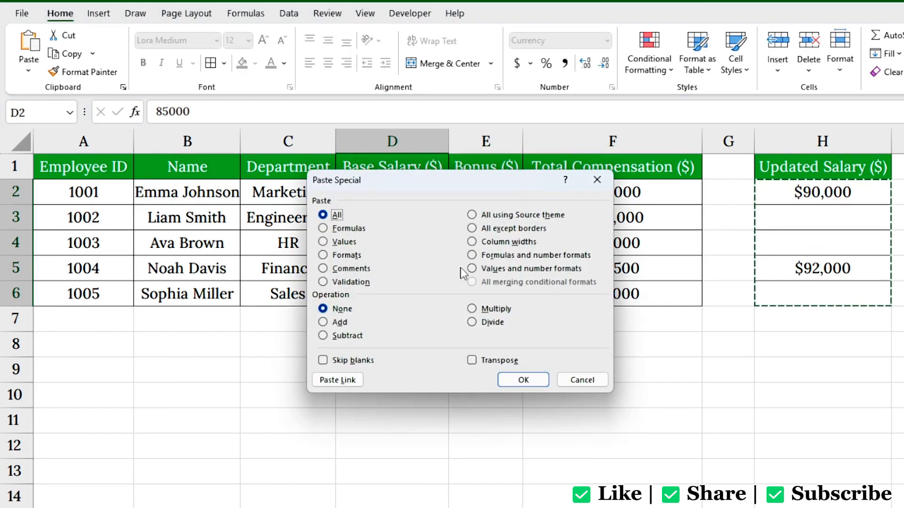
left_click_drag(420, 186, 593, 216)
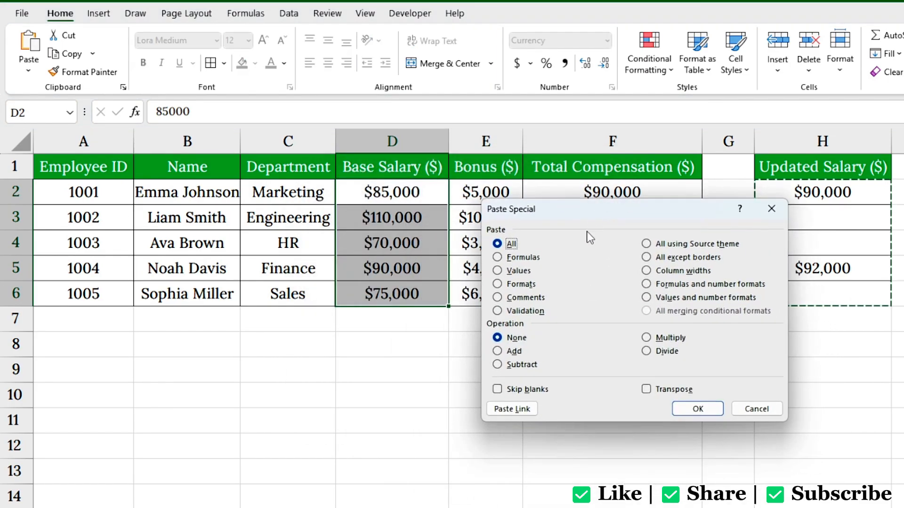
left_click(499, 390)
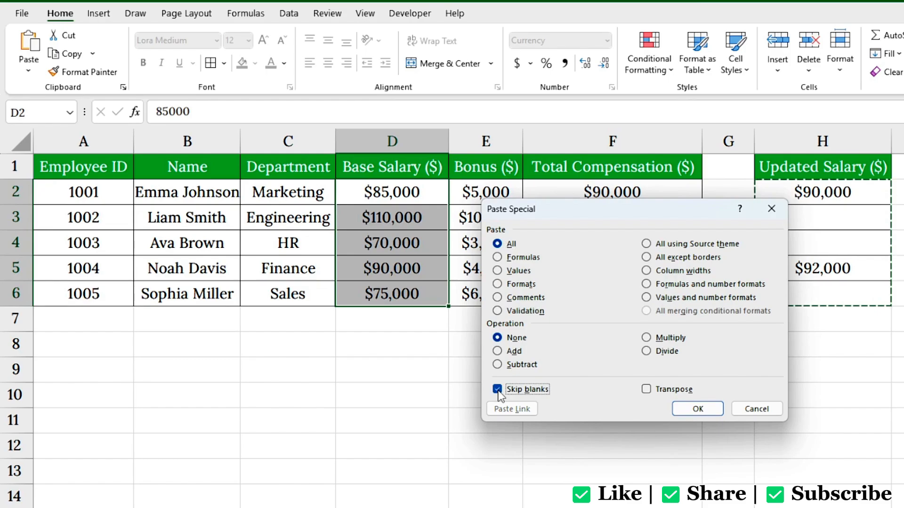
left_click(710, 410)
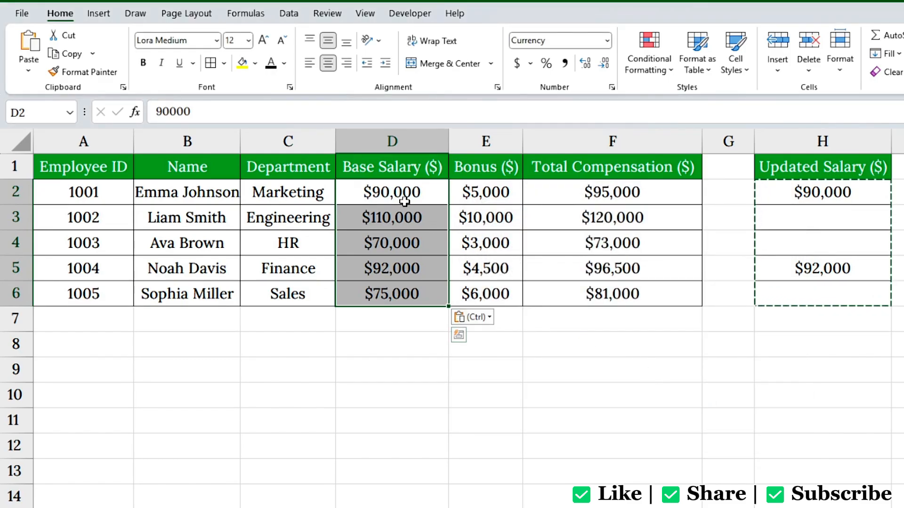
left_click(404, 202)
left_click(414, 269)
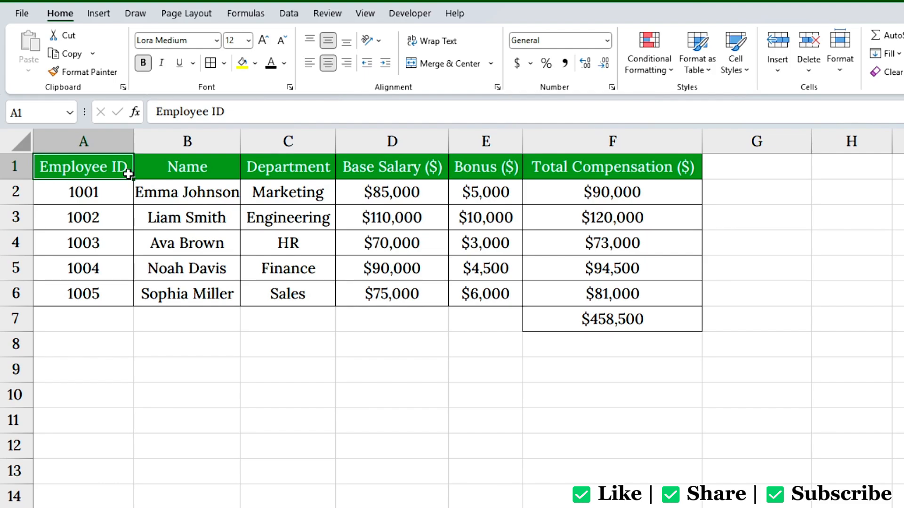
Step: Paste a link to the F7 total into G2
left_click(657, 325)
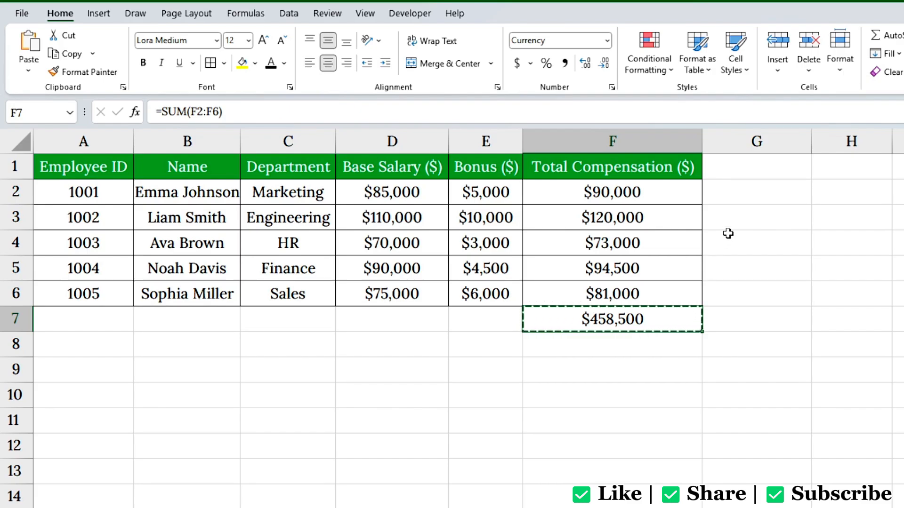
left_click(728, 198)
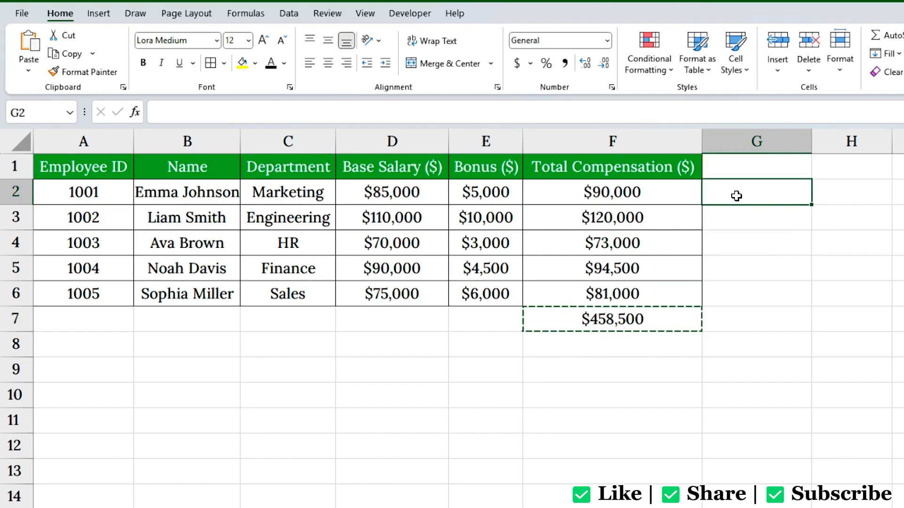
right_click(737, 196)
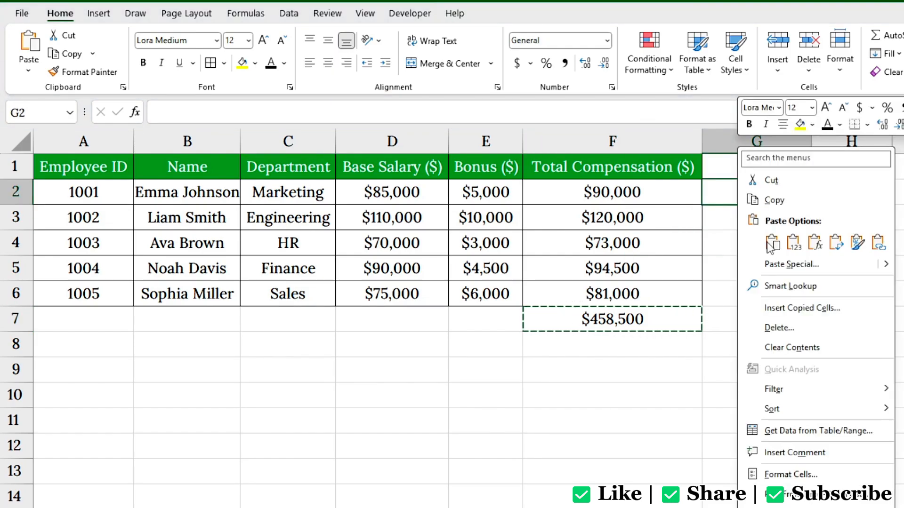
left_click(777, 264)
left_click_drag(767, 182, 839, 231)
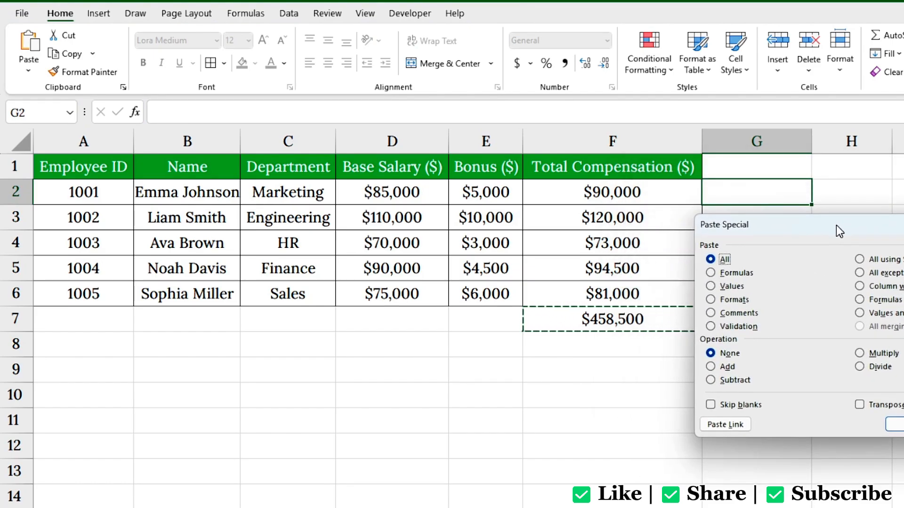
left_click(713, 421)
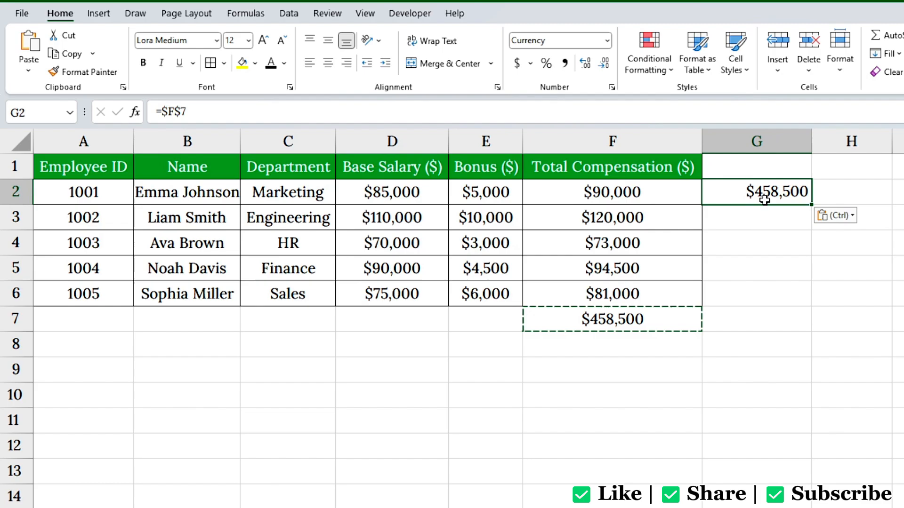
left_click(612, 319)
Step: Enter new salaries 90000, 120000 and 80000 in D2:D4
left_click(422, 193)
type("90000")
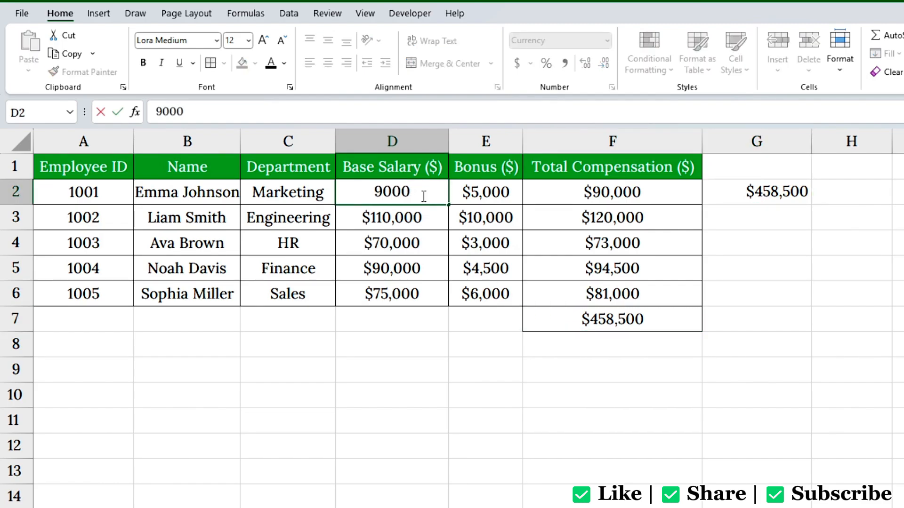
key("ctrl+Return")
key("Down")
type("120000")
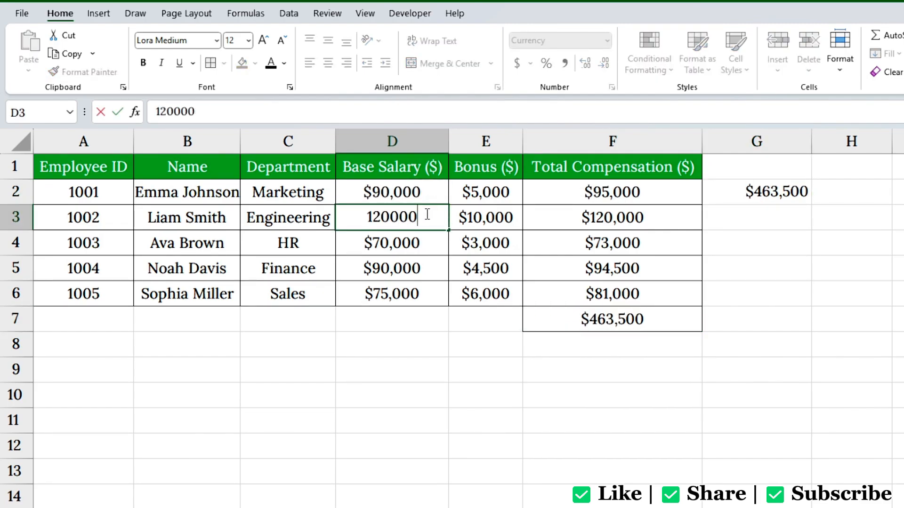
key("Return")
type("80000")
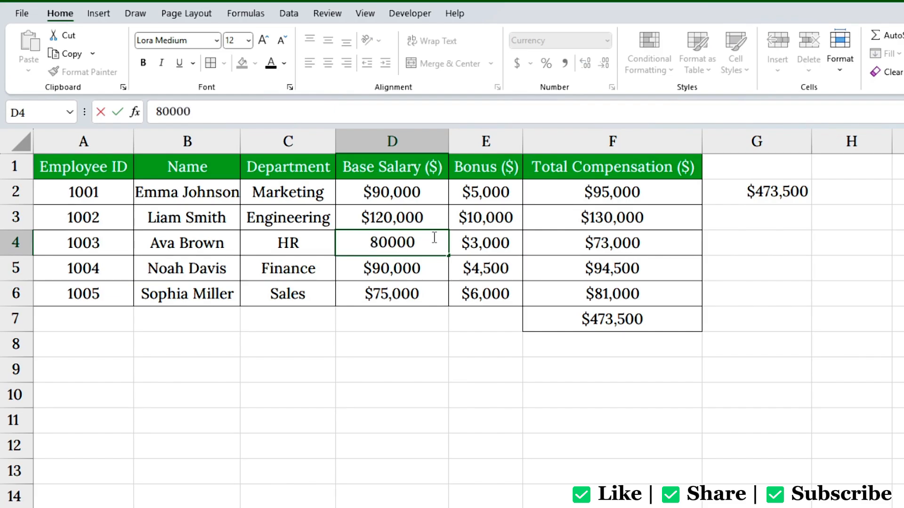
key("Return")
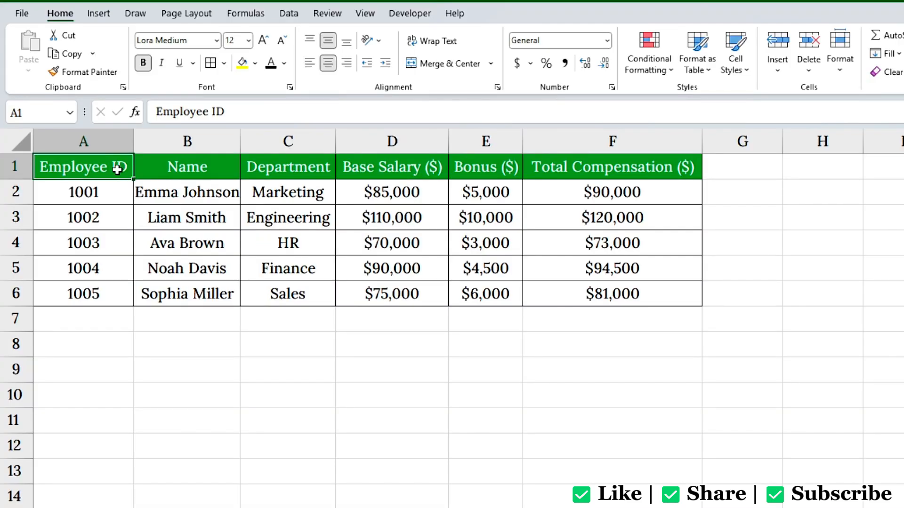
Step: Paste Employee ID cells A1:A6 into G1 using All except borders, then autofit column G
left_click_drag(119, 168, 117, 286)
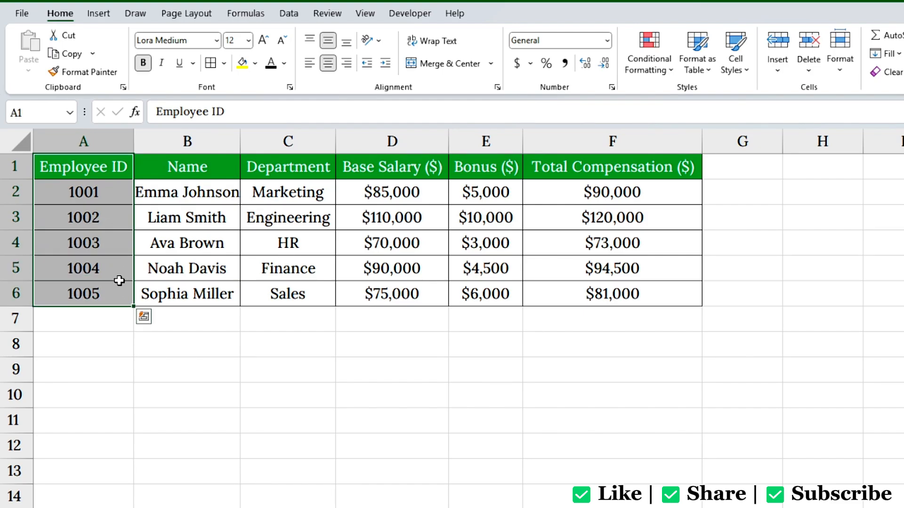
key("ctrl+c")
left_click(743, 171)
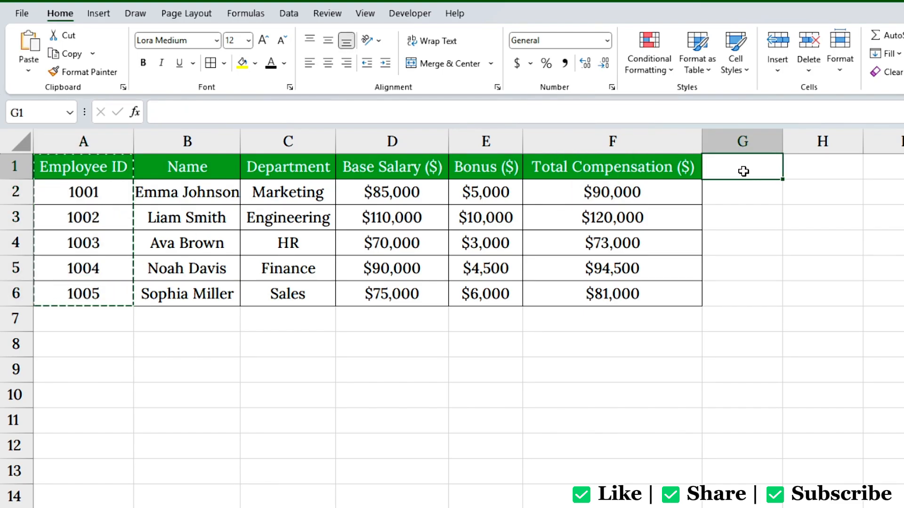
right_click(745, 171)
left_click(774, 266)
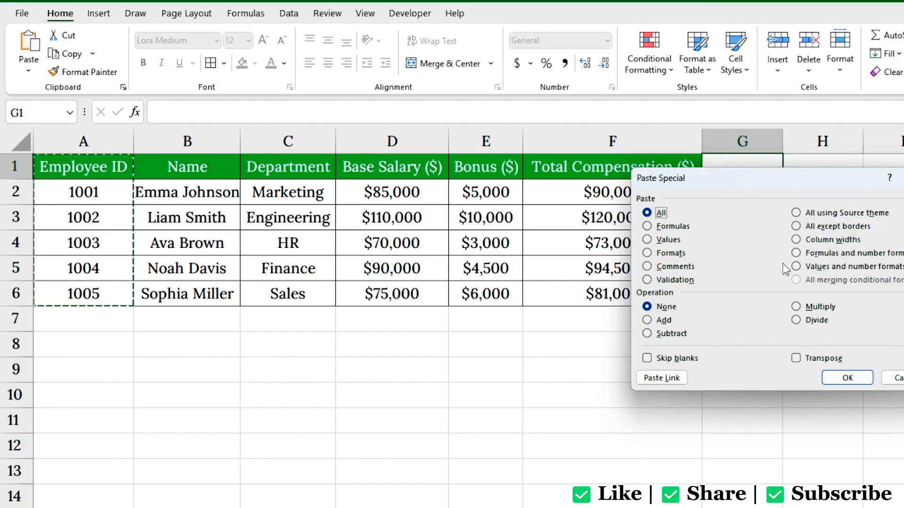
left_click(799, 226)
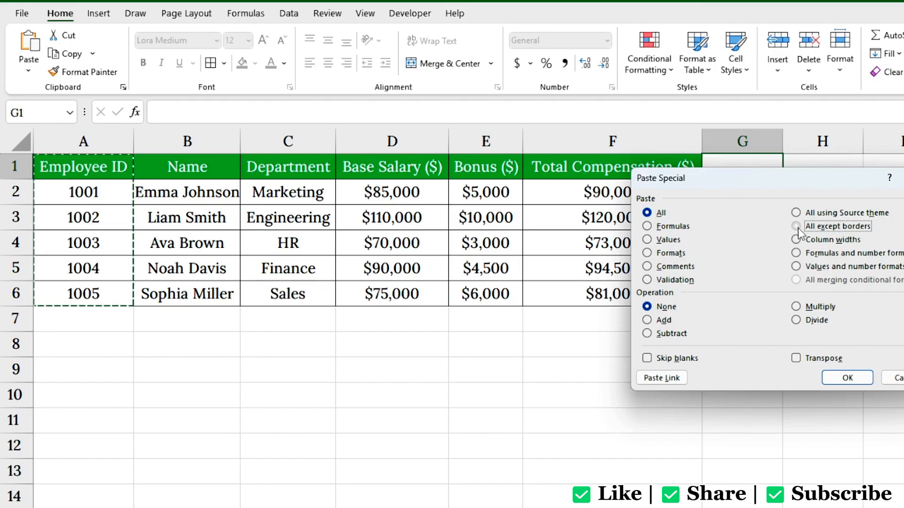
left_click(836, 379)
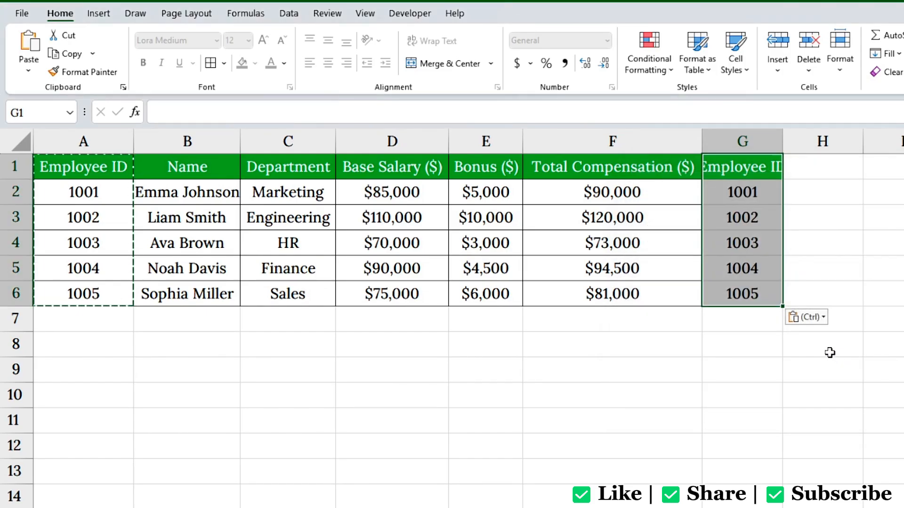
double_click(784, 150)
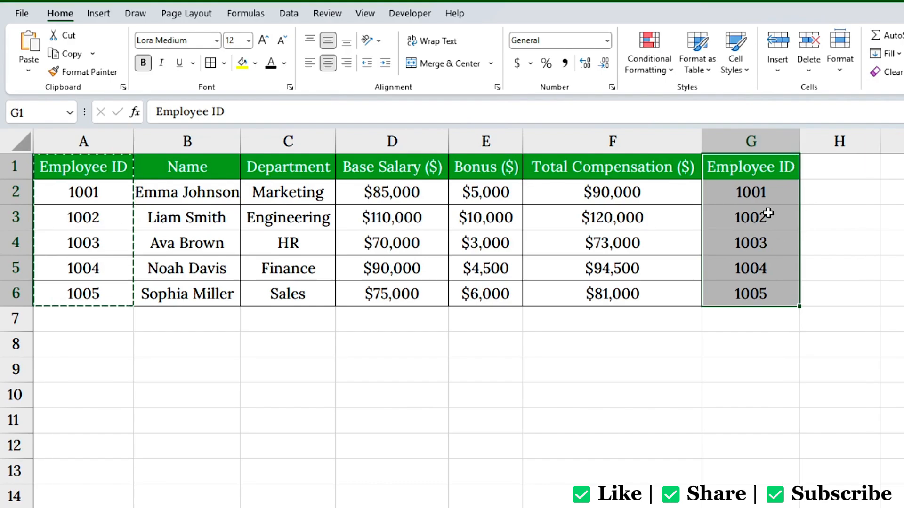
left_click(773, 197)
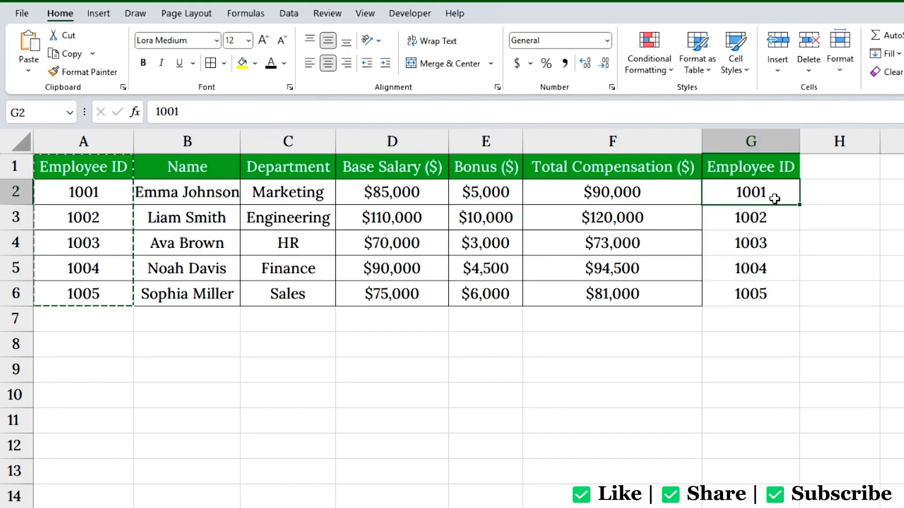
key("Escape")
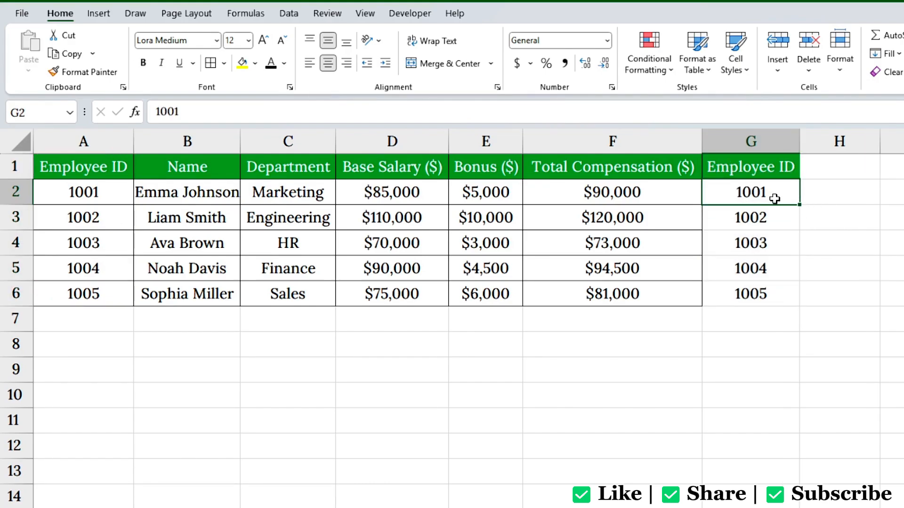